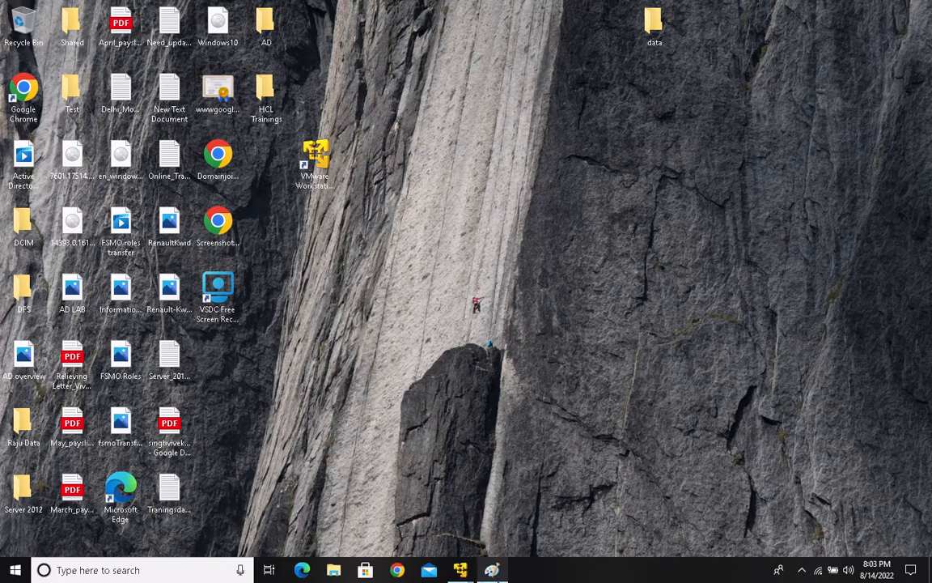
- Open the Paint diagram and examine the forest-wide and domain-wide FSMO roles, the Contoso.com domain and the mail.contoso.com domain
left_click(492, 568)
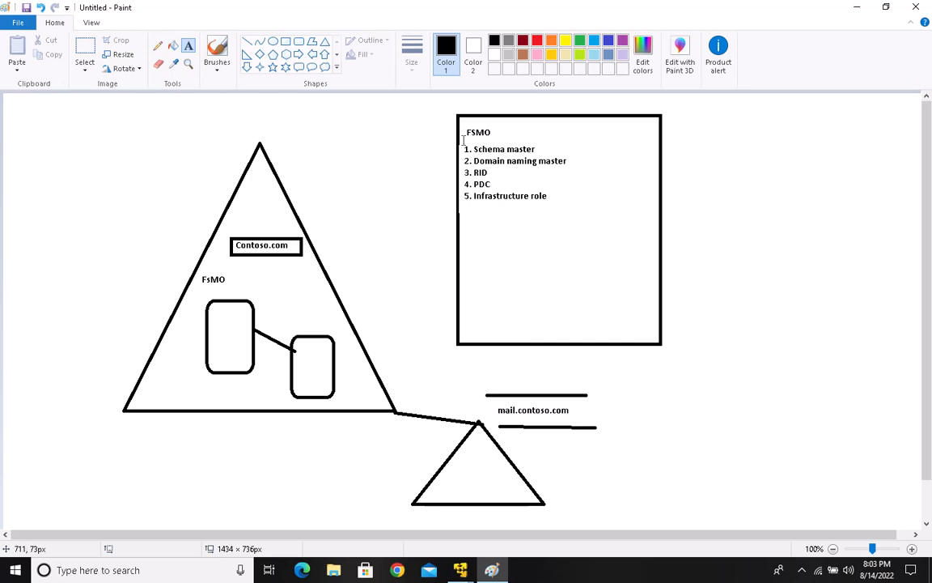
left_click_drag(460, 138, 589, 167)
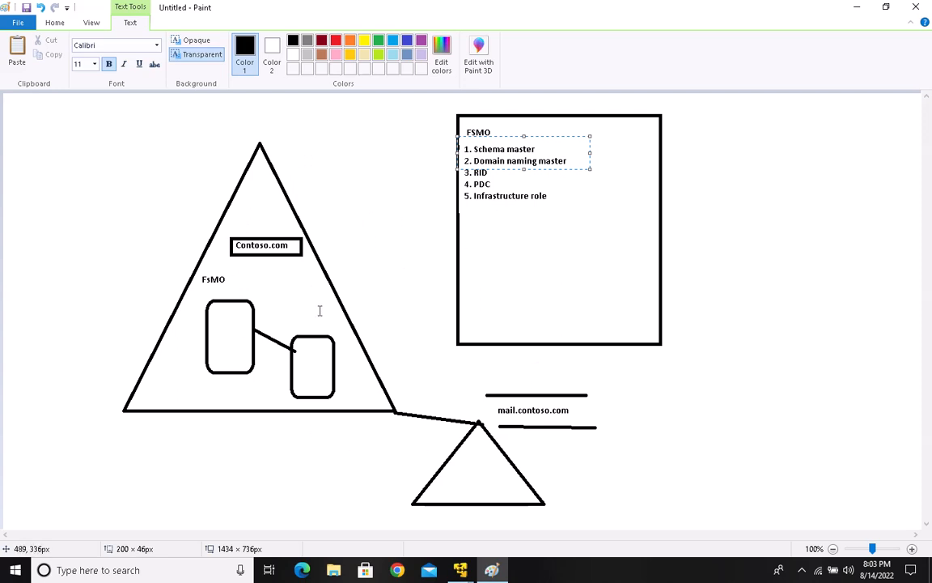
left_click(470, 178)
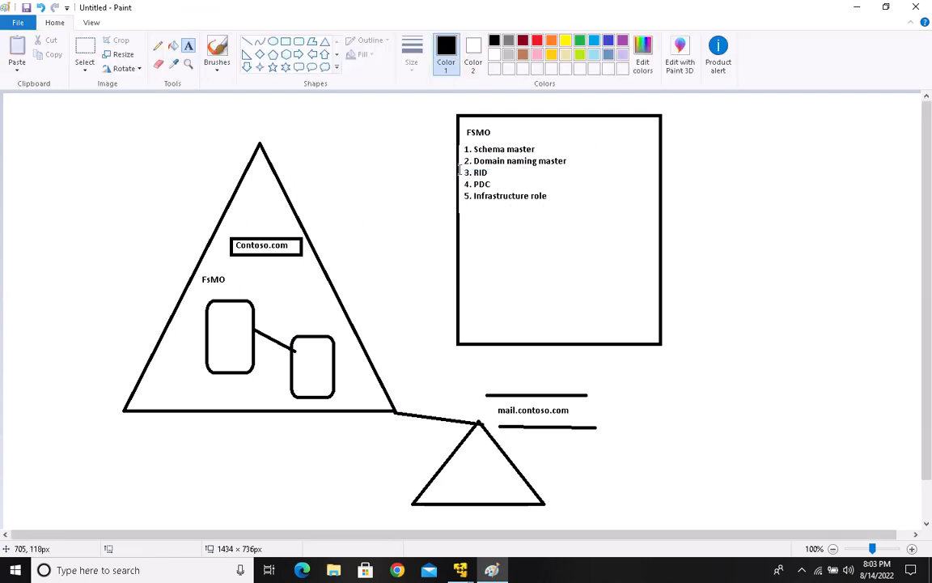
left_click_drag(460, 169, 569, 221)
left_click(570, 223)
left_click_drag(222, 228, 322, 266)
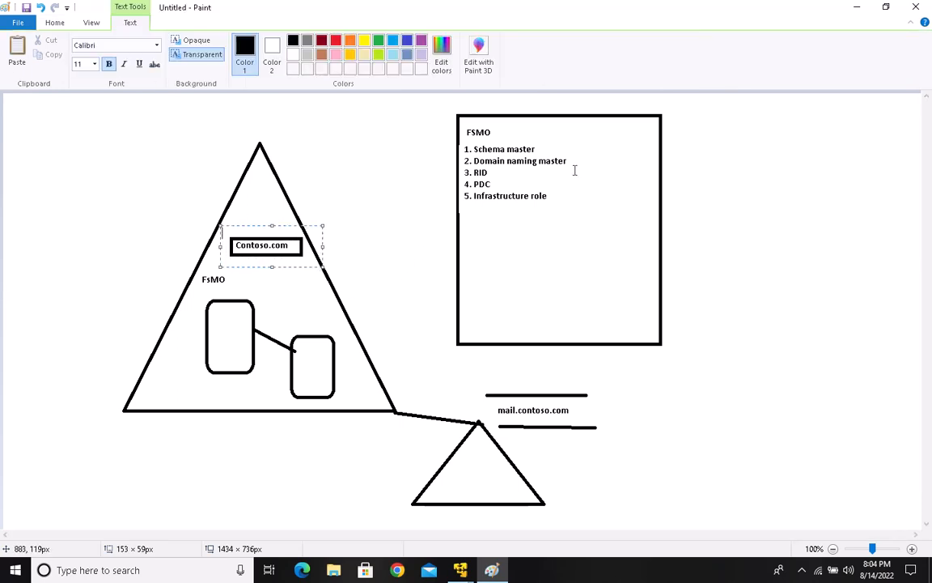
left_click_drag(576, 170, 459, 140)
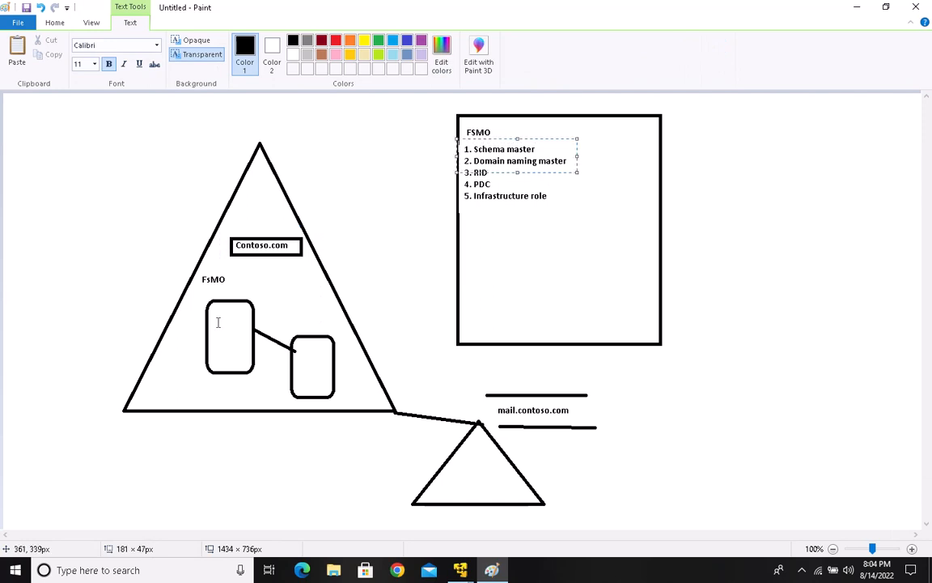
left_click_drag(204, 293, 267, 370)
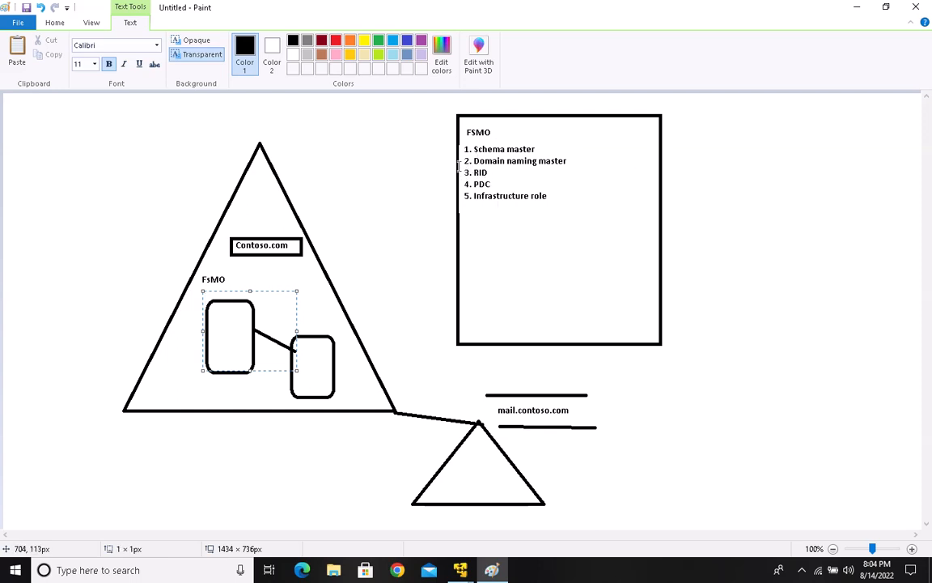
left_click_drag(458, 164, 574, 221)
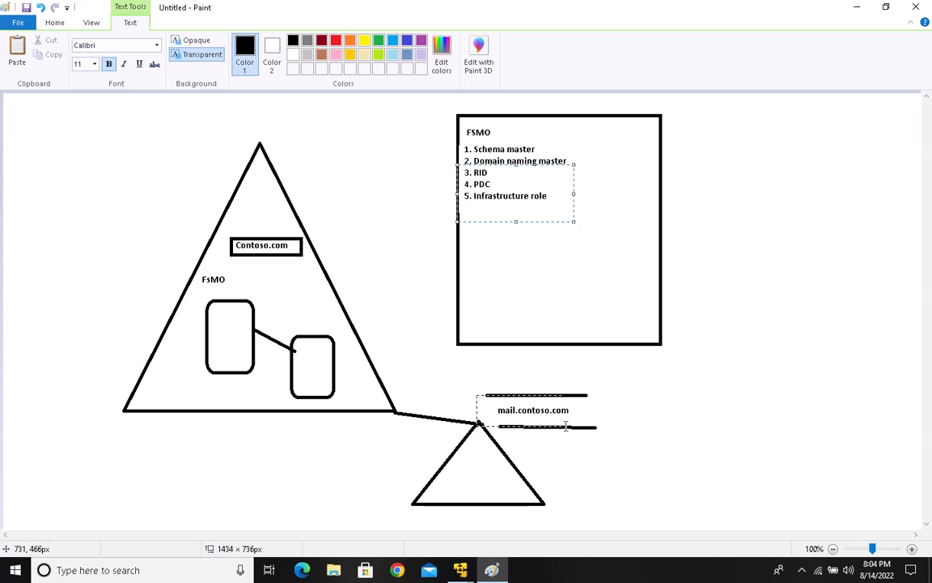
mouse_move(595, 429)
left_mouse_down()
mouse_move(475, 394)
mouse_move(611, 419)
left_mouse_up()
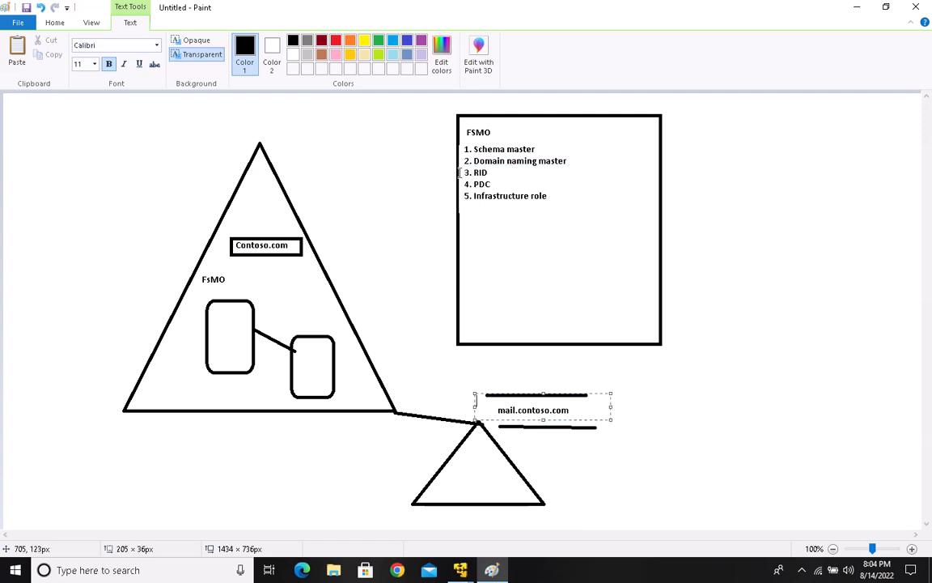
left_click_drag(467, 173, 556, 211)
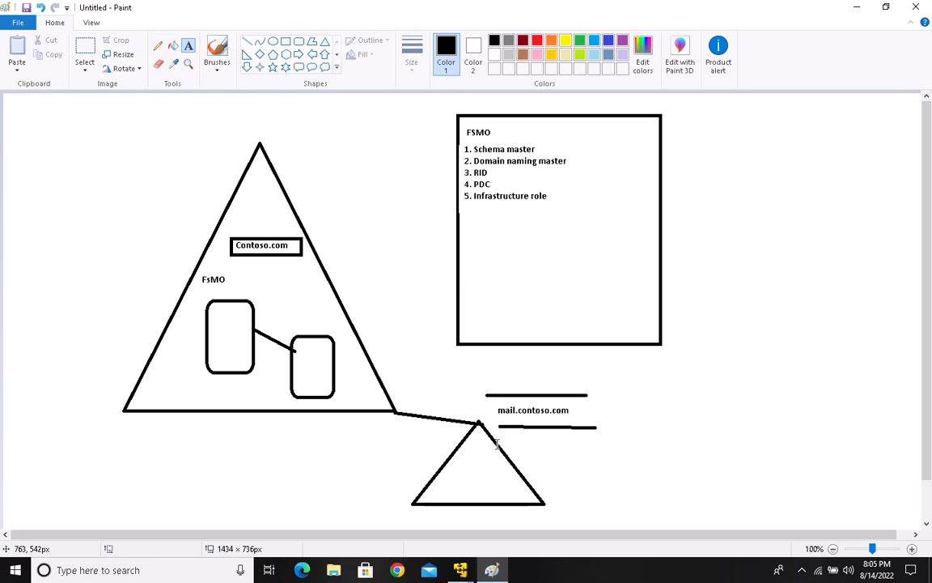
- Cross out the larger server box inside the Contoso.com triangle and draw a line from its bottom edge to the smaller box
left_click(246, 40)
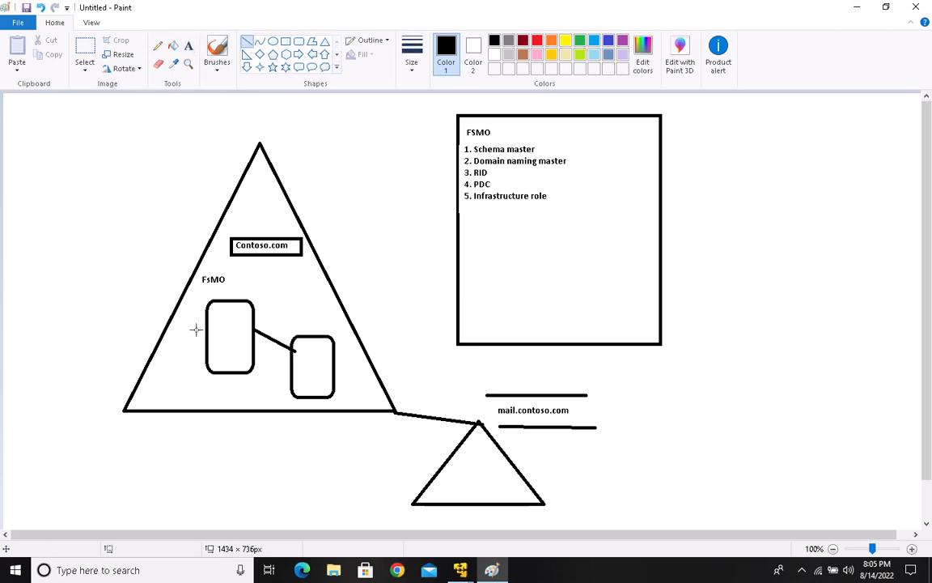
left_click_drag(183, 315, 270, 370)
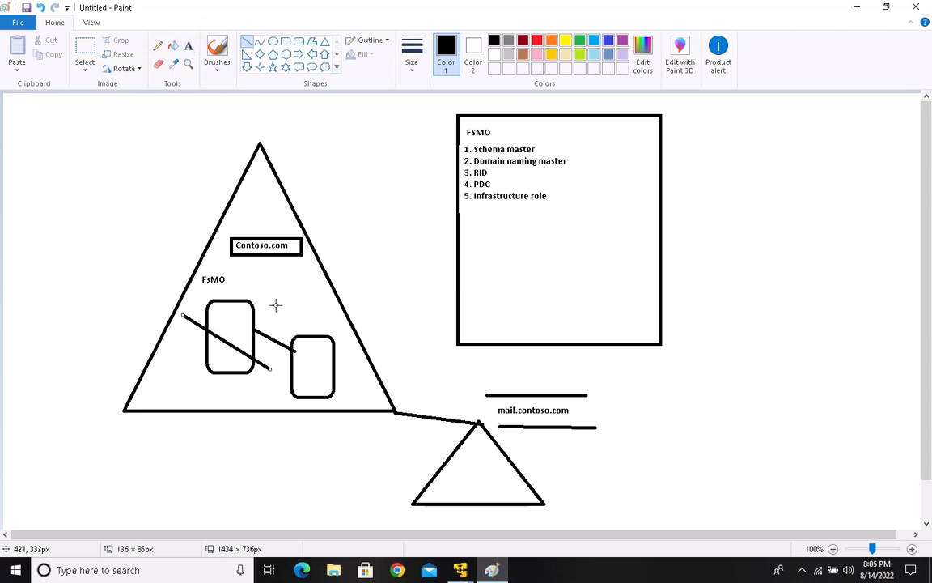
left_click_drag(276, 302, 180, 366)
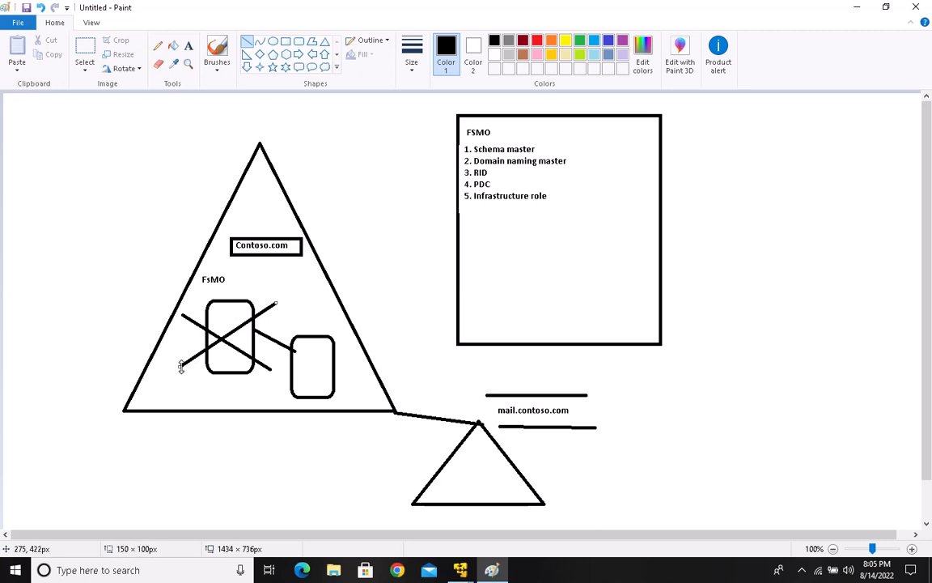
left_click(247, 45)
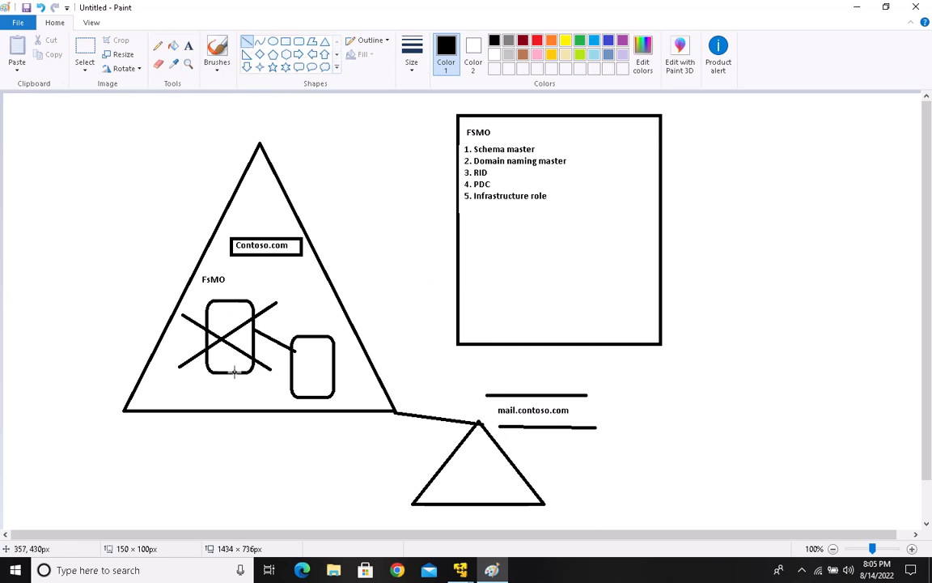
left_click_drag(235, 371, 302, 374)
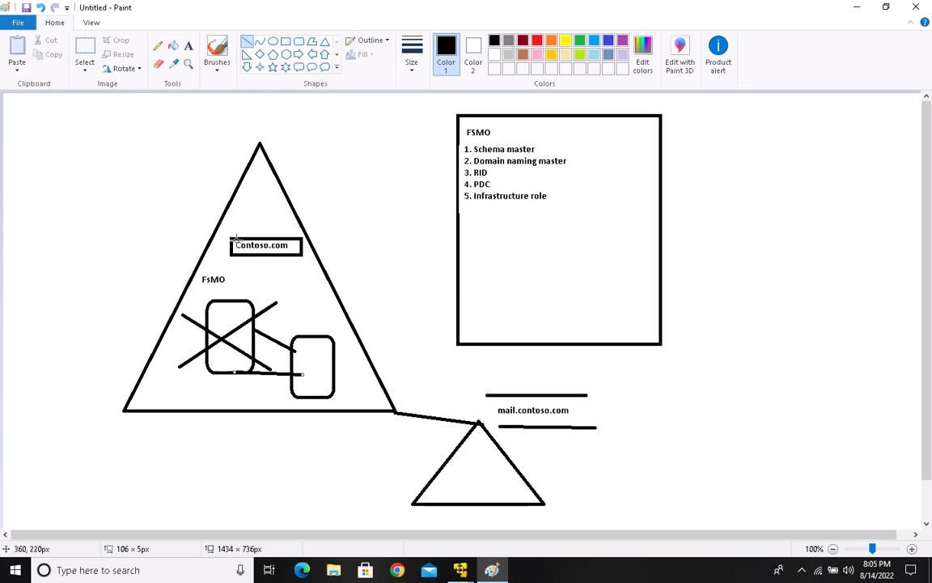
- Switch to the Contoso.com virtual machine in VMware and close the Active Directory Schema console without saving its settings
left_click(459, 570)
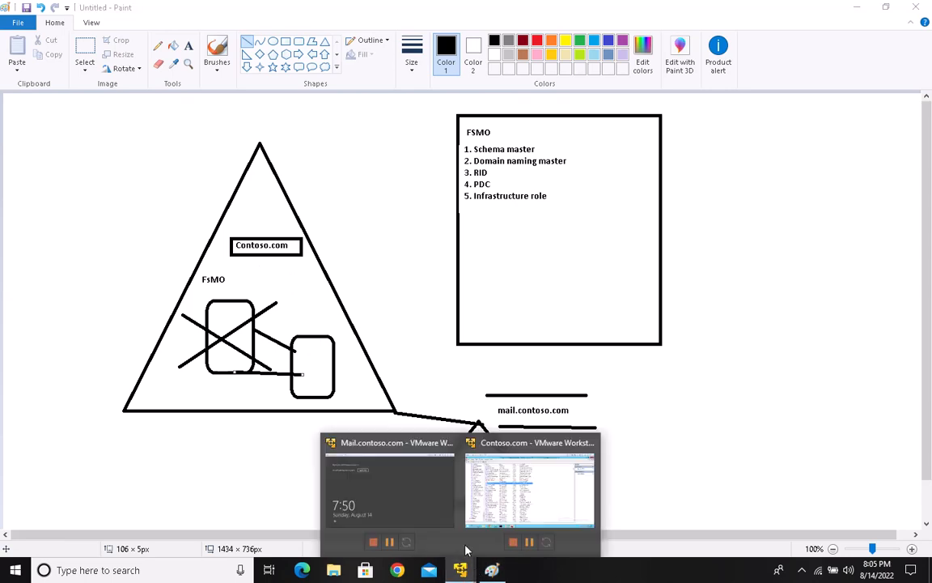
left_click(525, 484)
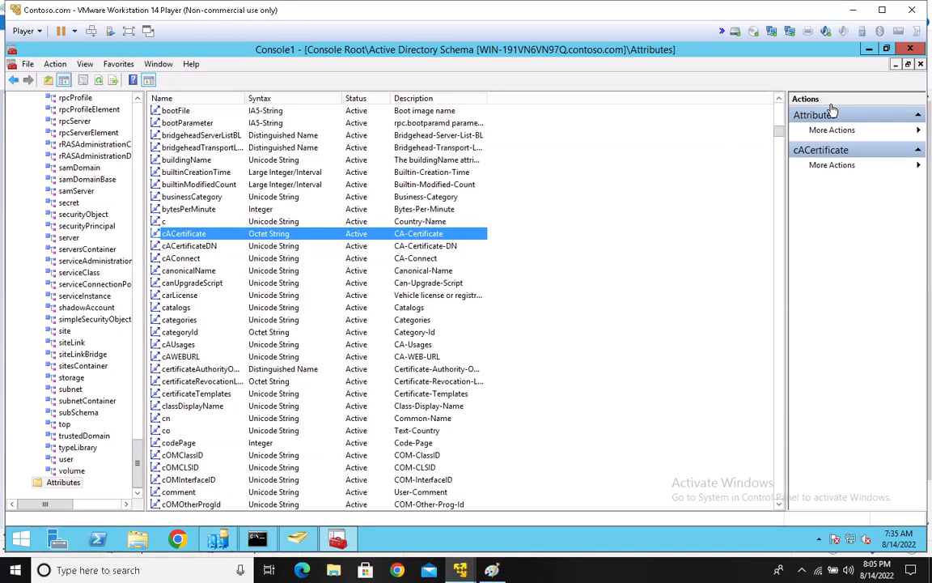
key("alt+F4")
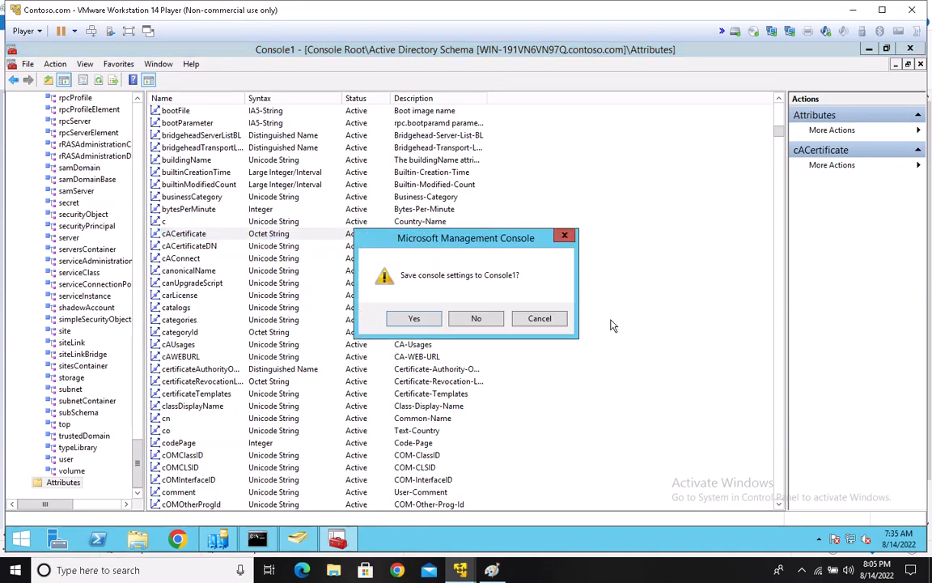
left_click(478, 319)
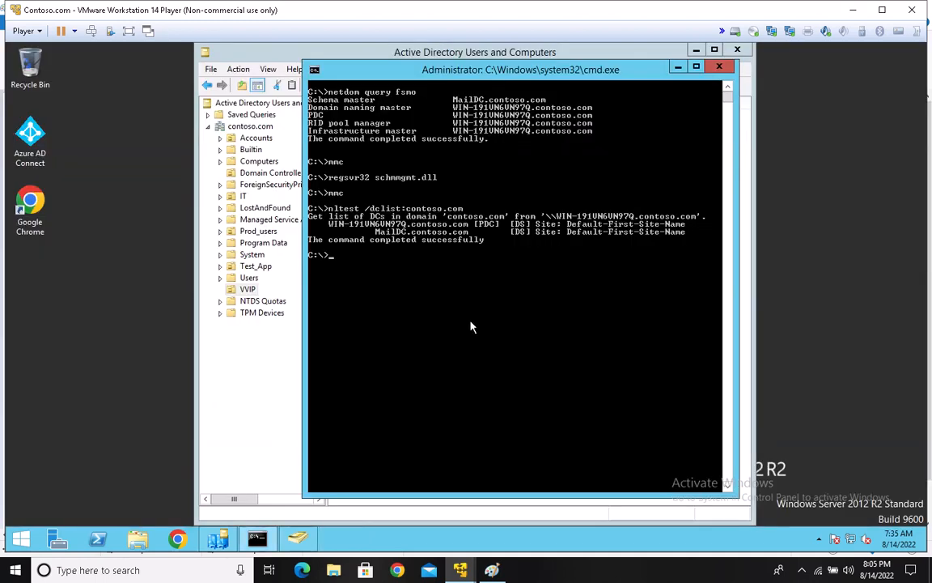
- Clear the previous output from the Command Prompt with cls
type("cls")
key("Return")
key("Return")
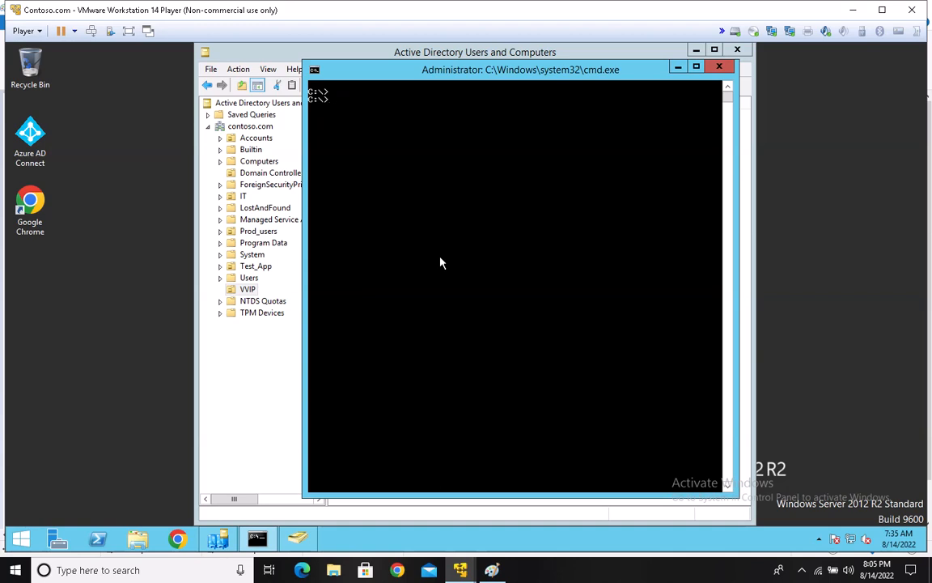
- Try to list the domain controllers with nltest /dslist:contoso.com, and clear the command's output from the screen
type("nltest /dslist:contoso.com")
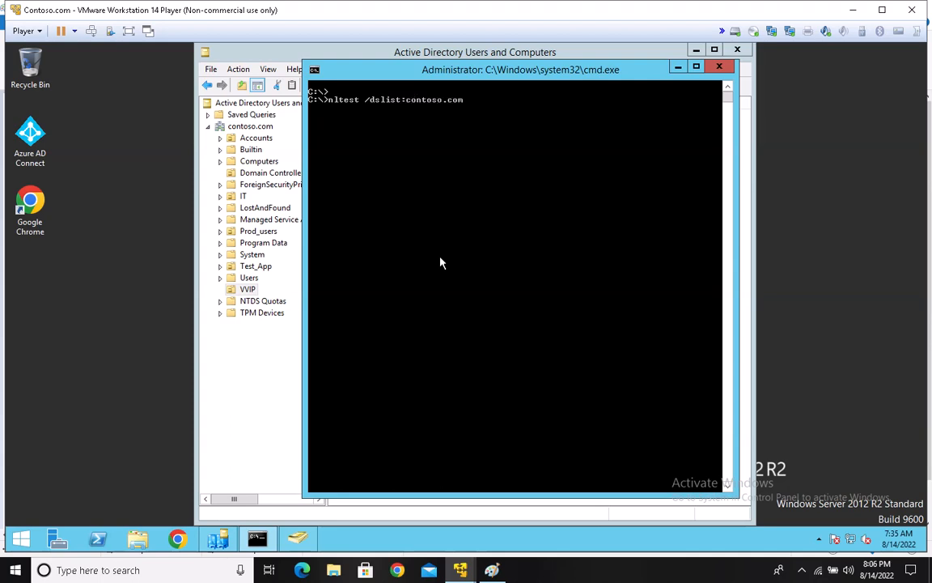
key("Return")
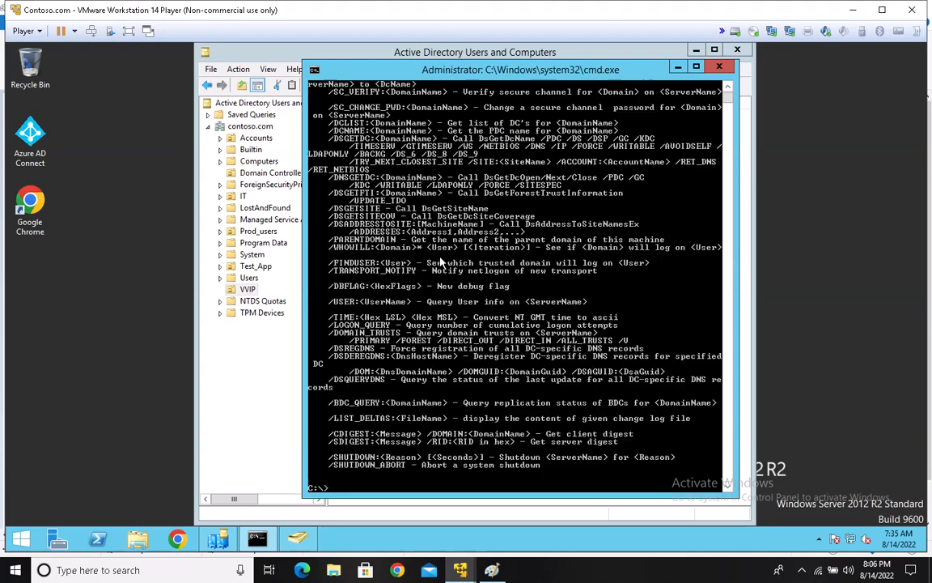
key("Up")
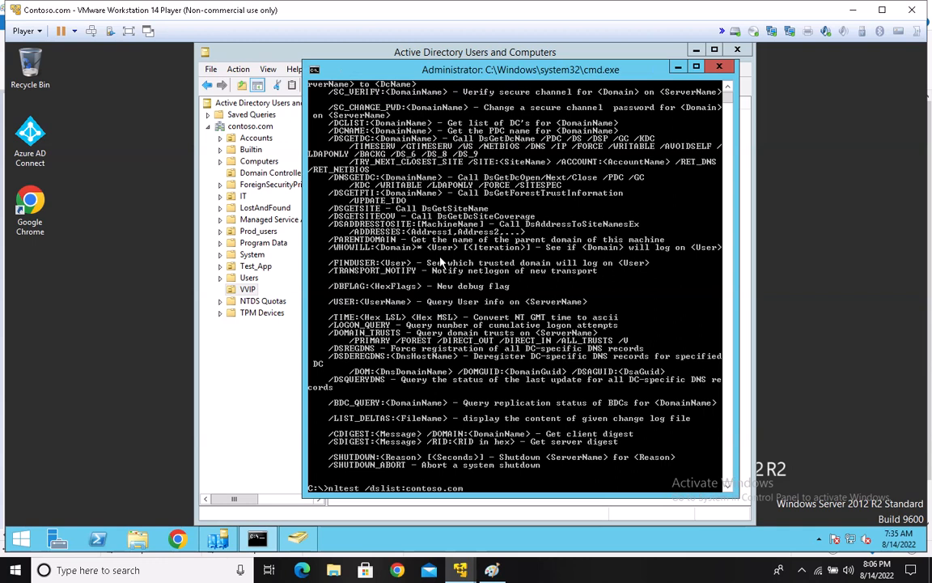
key("BackSpace")
key("BackSpace")
key("BackSpace")
key("BackSpace")
key("BackSpace")
key("BackSpace")
key("BackSpace")
key("BackSpace")
key("BackSpace")
key("BackSpace")
key("BackSpace")
key("BackSpace")
key("BackSpace")
key("BackSpace")
key("BackSpace")
key("BackSpace")
key("BackSpace")
key("BackSpace")
key("BackSpace")
key("BackSpace")
key("BackSpace")
type("cls")
key("Return")
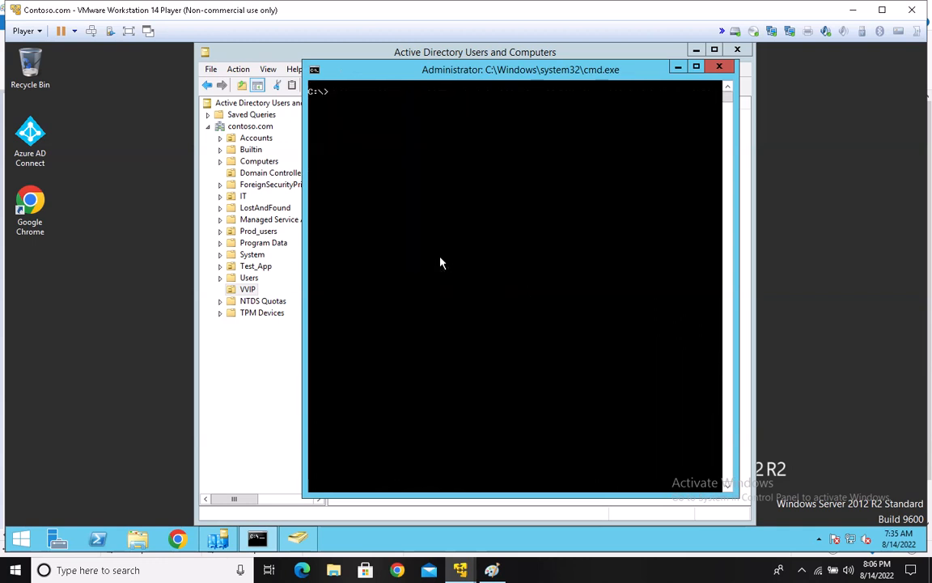
- List the domain controllers with nltest /dclist:contoso.com and highlight the server entries in the output
type("nltest /dclist:contoso.com")
key("Return")
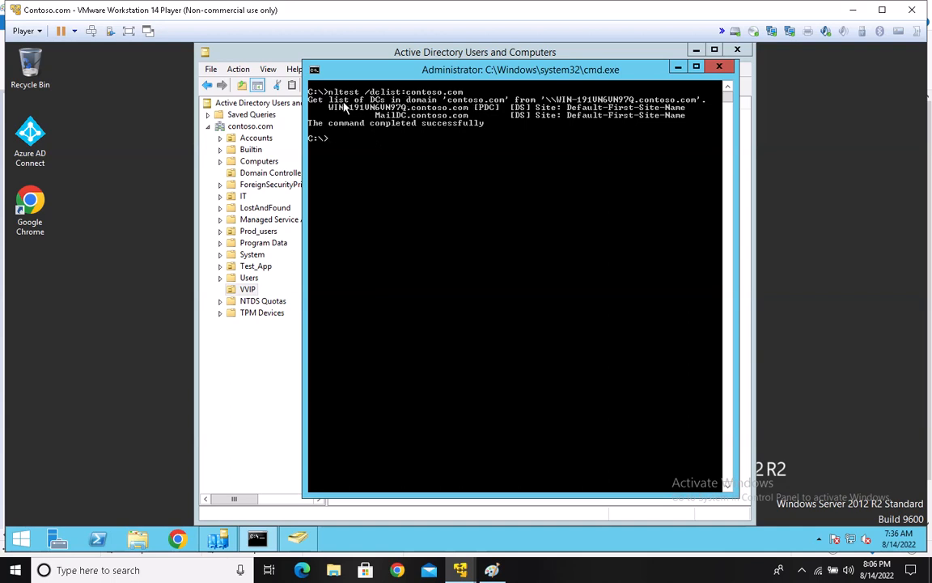
right_click(437, 125)
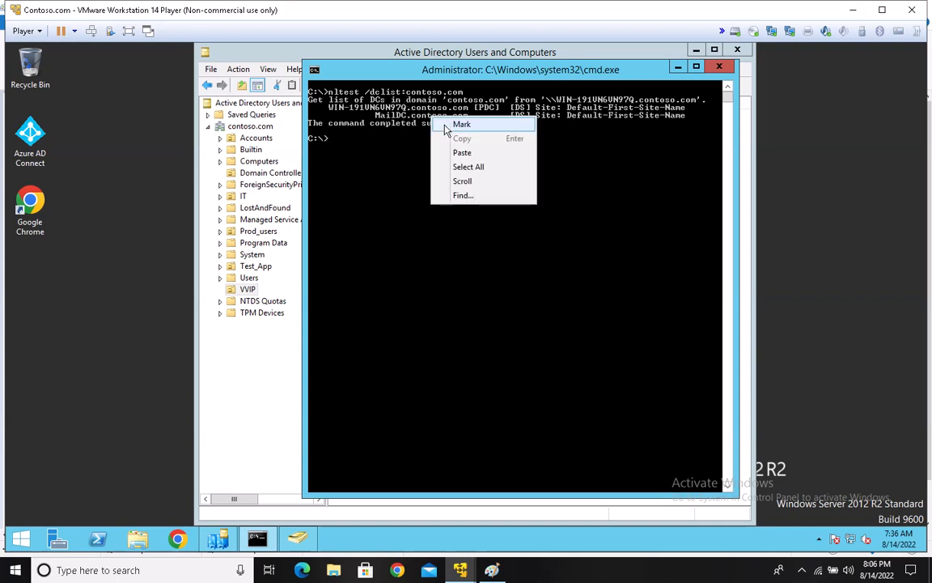
left_click(452, 127)
left_click_drag(316, 98, 615, 116)
left_click(648, 153)
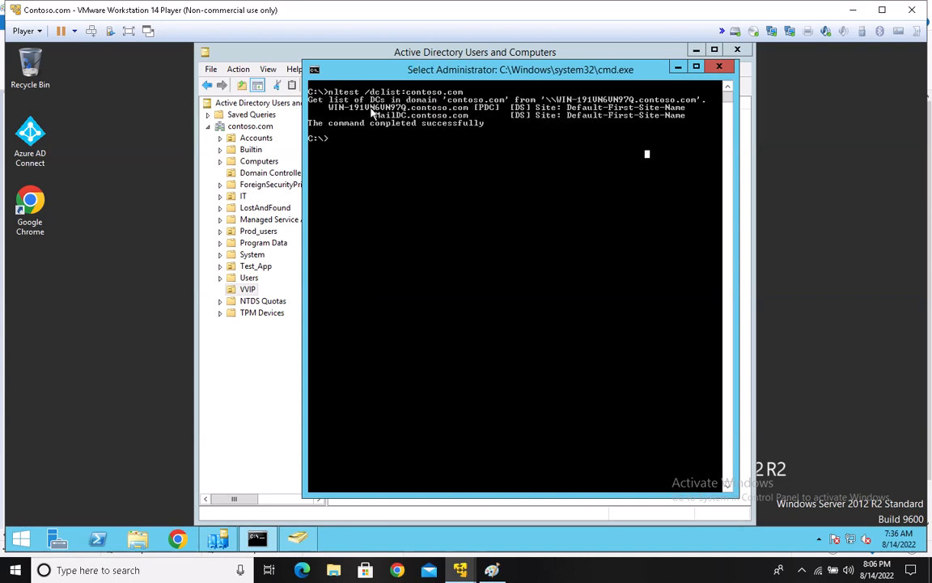
left_click_drag(325, 106, 493, 115)
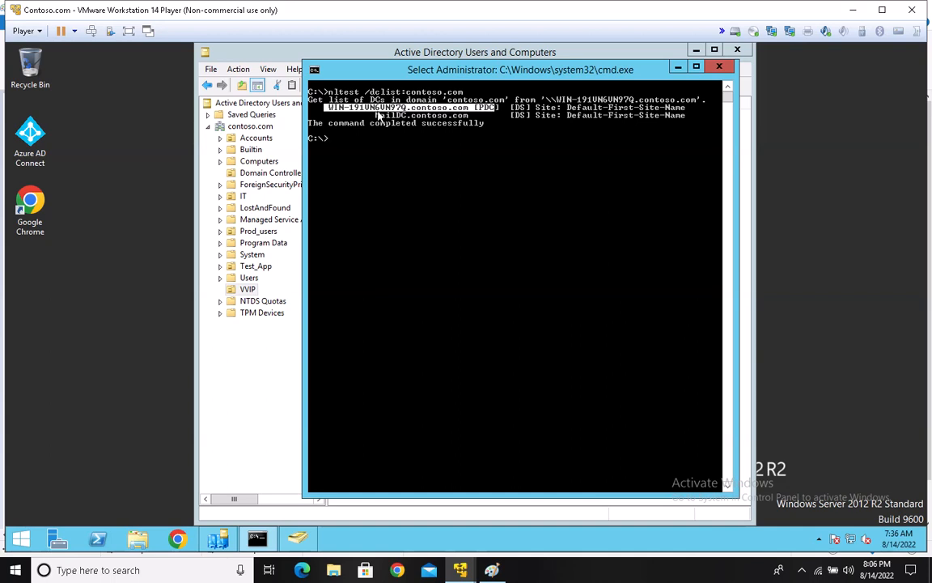
left_click(491, 115)
left_click_drag(523, 108, 466, 149)
left_click(362, 116)
left_click(466, 148)
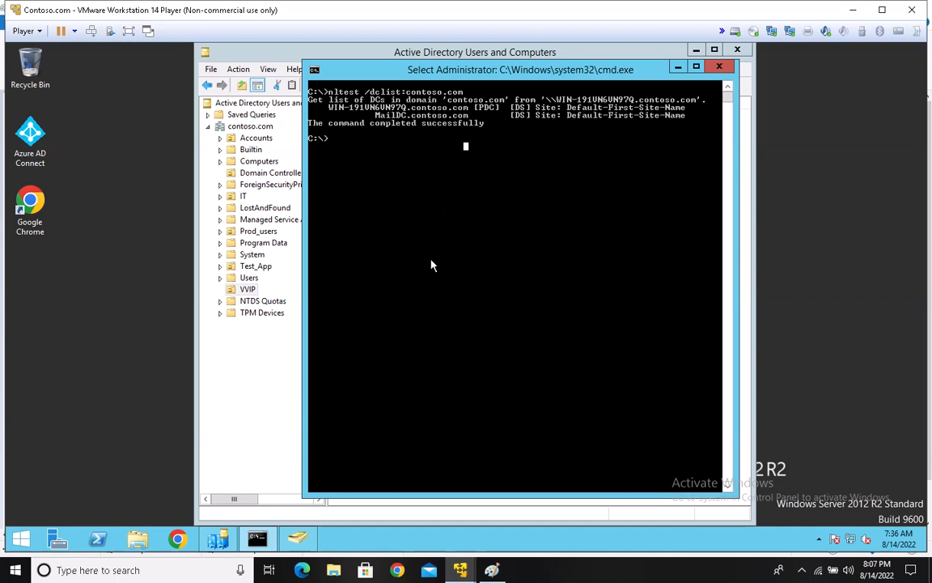
- Query the FSMO role holders with netdom query fsmo and highlight the infrastructure master's server name
type("netdom")
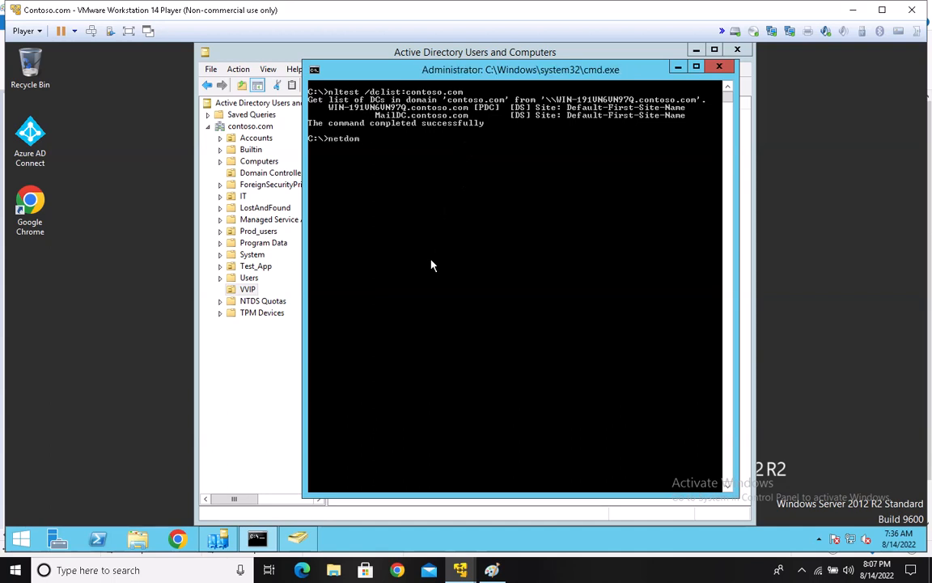
type(" query fsmo")
key("Return")
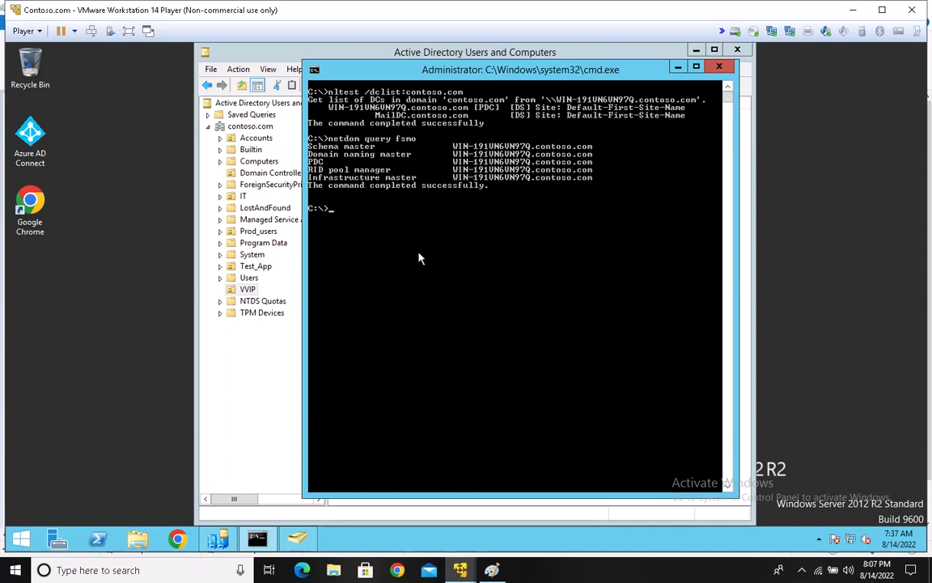
right_click(455, 236)
left_click(469, 229)
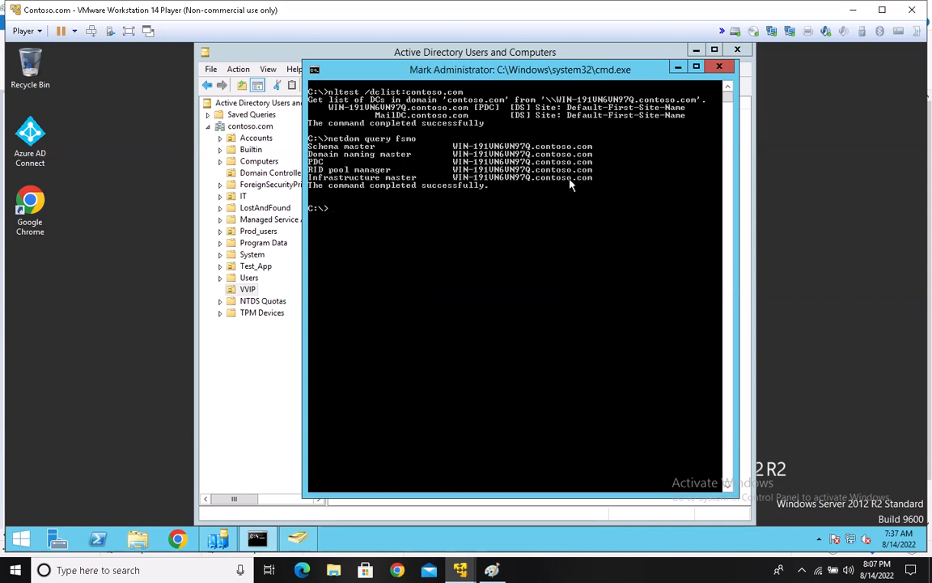
left_click_drag(597, 180, 449, 180)
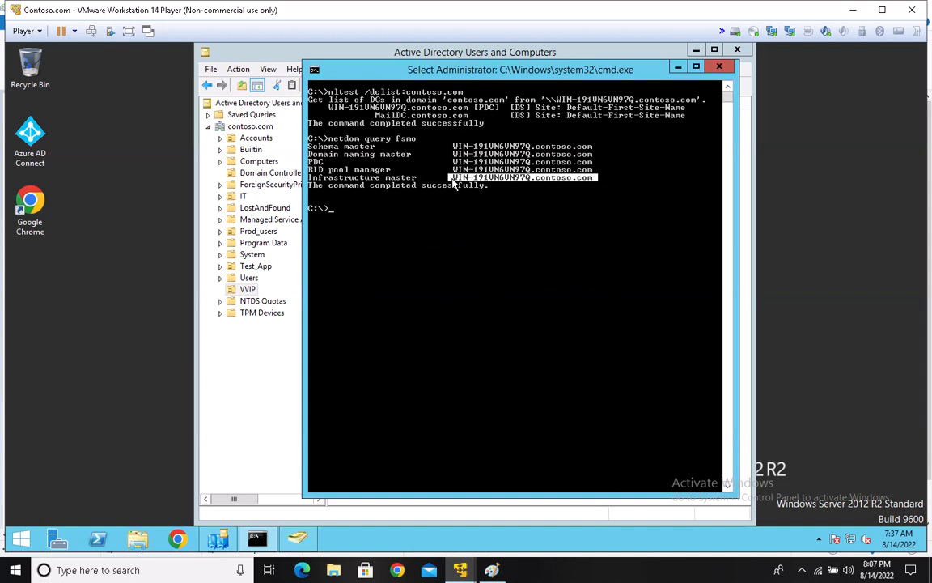
left_click(373, 226)
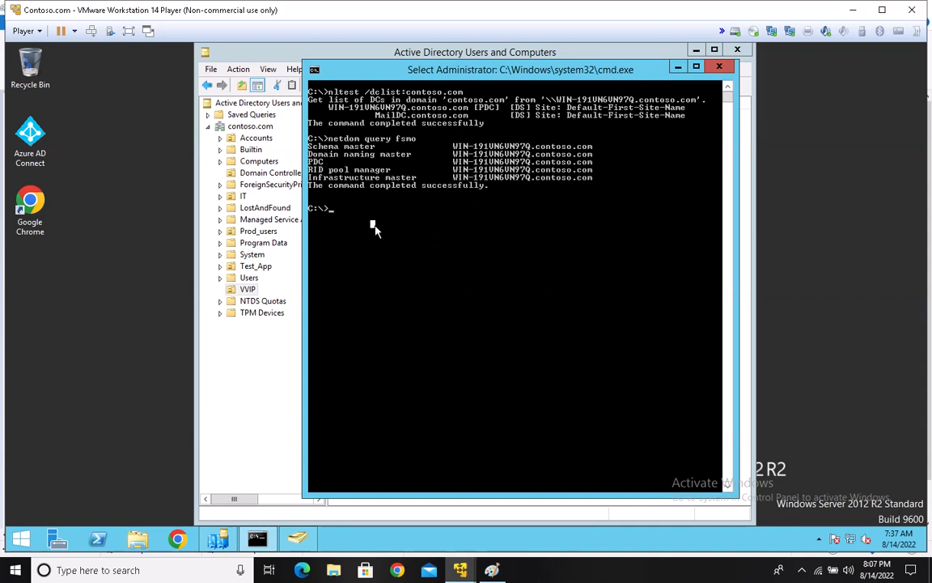
key("Escape")
- Query the current server's name with the hostname command
type("hos")
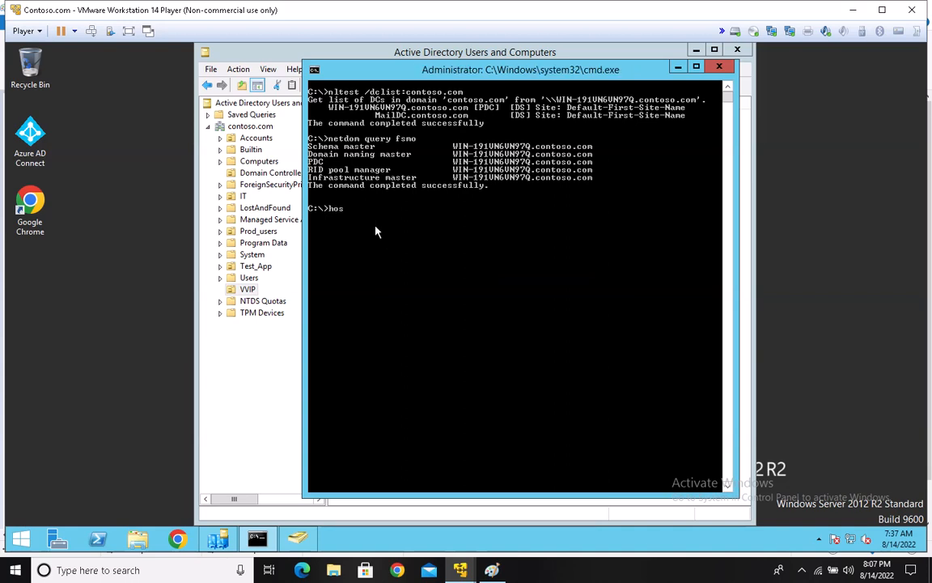
type("tname")
key("Return")
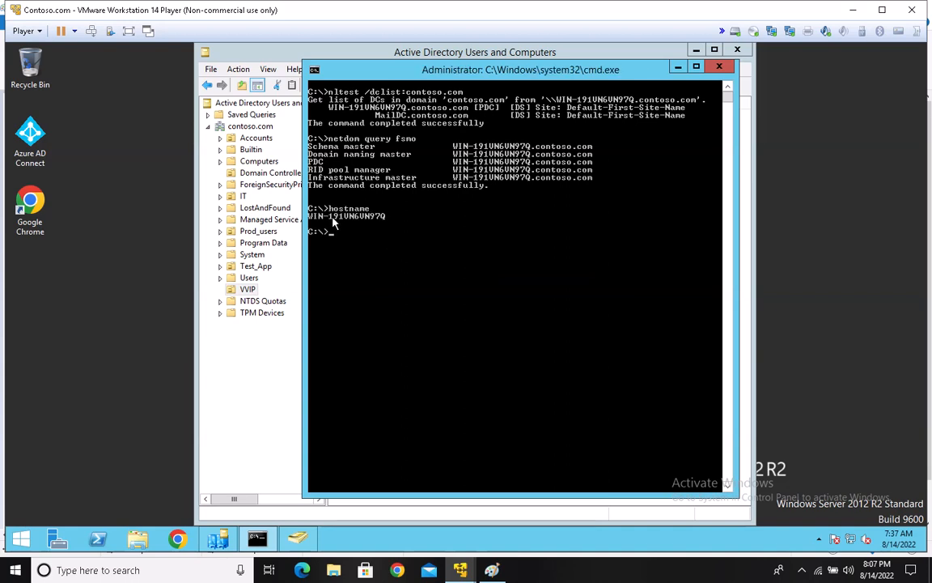
- Highlight the server name returned by hostname and the list of FSMO role holders in the command output
right_click(329, 218)
left_click(357, 225)
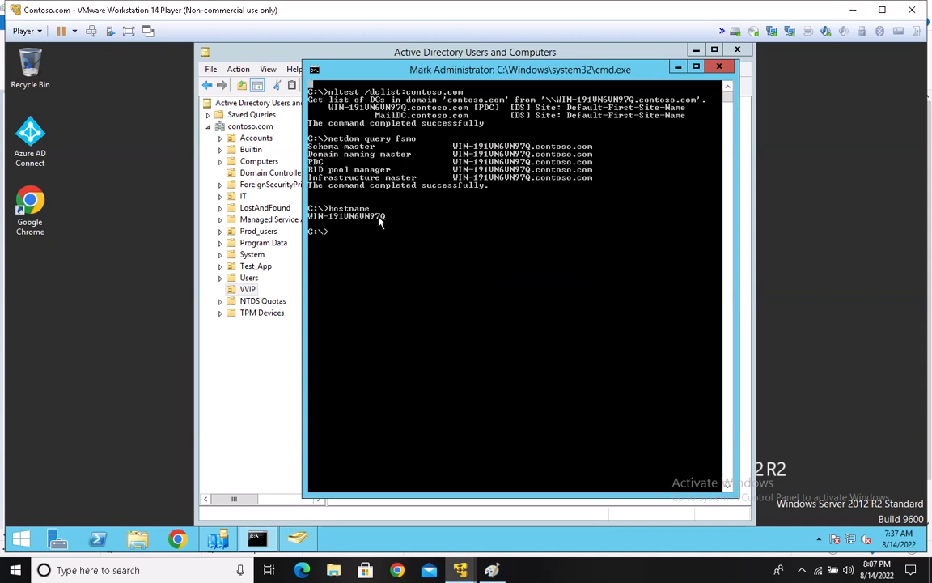
left_click_drag(309, 216, 391, 216)
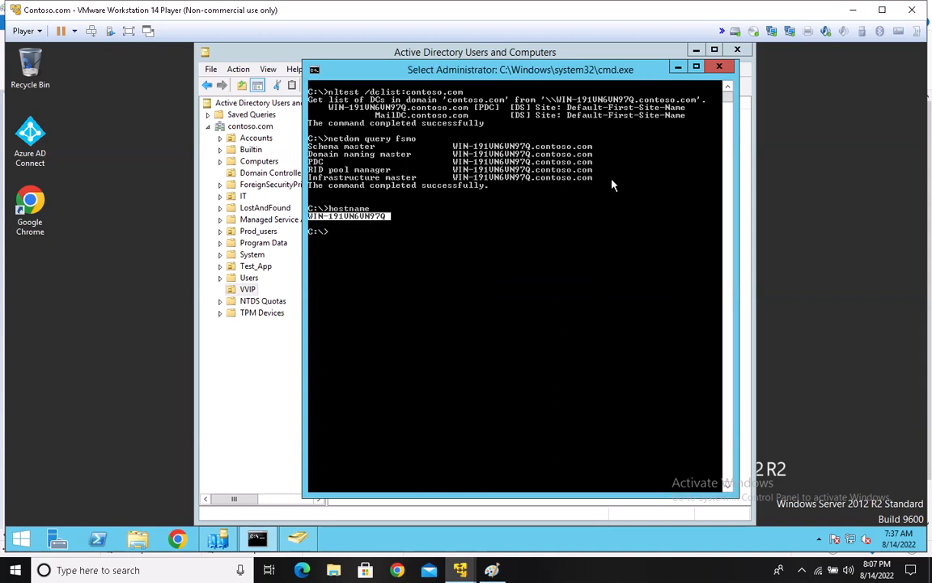
left_click_drag(312, 147, 597, 181)
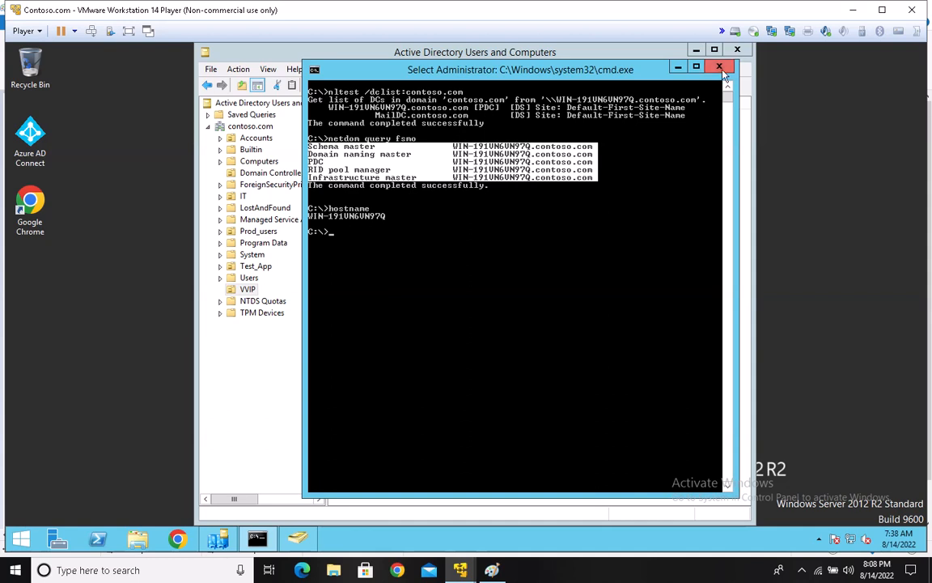
- Close the command prompt, cancel the MAILDC properties, and close Active Directory Users and Computers
key("alt+F4")
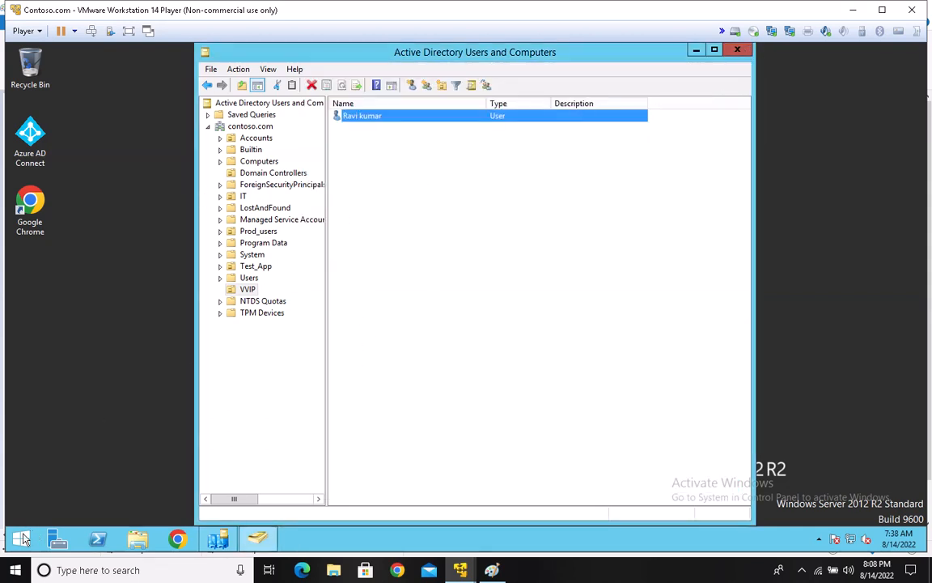
key("alt+F4")
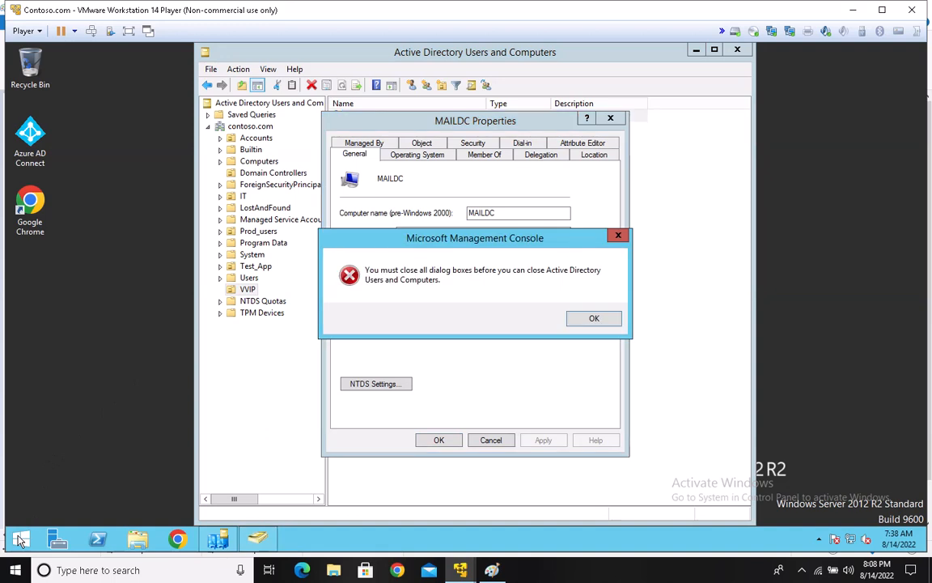
left_click(590, 322)
left_click(491, 440)
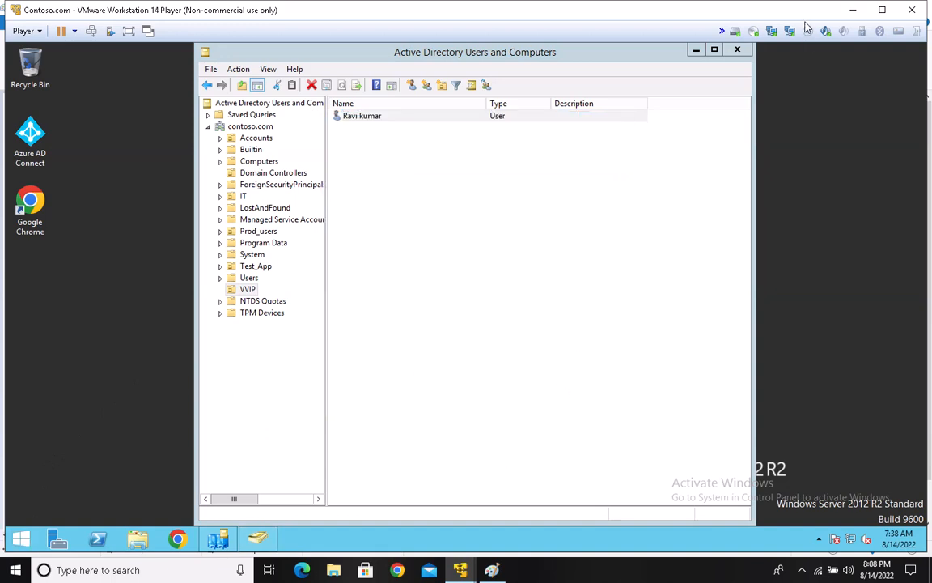
key("alt+F4")
- Launch Active Directory Domains and Trusts with domain.msc in a maximized window and expand contoso.com down to its child domain
right_click(25, 538)
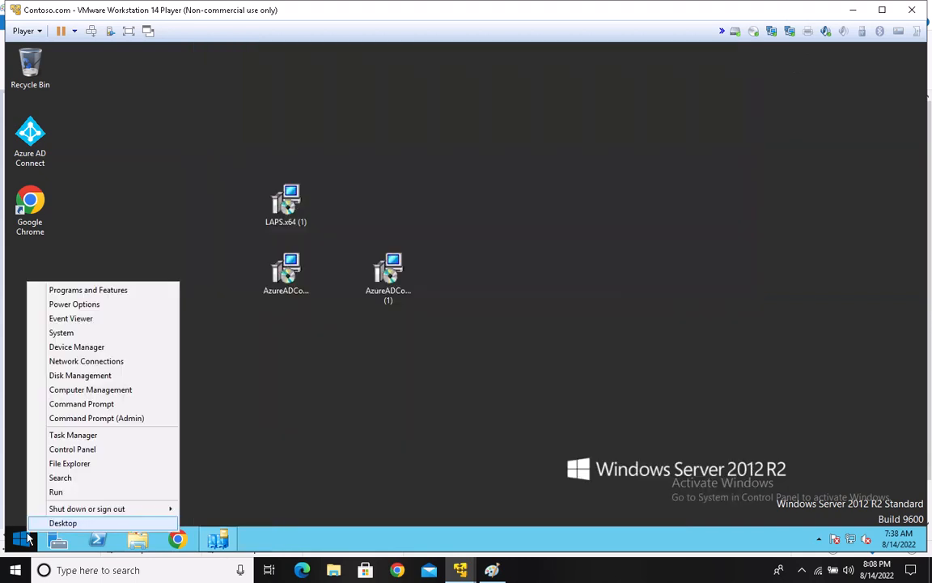
left_click(52, 493)
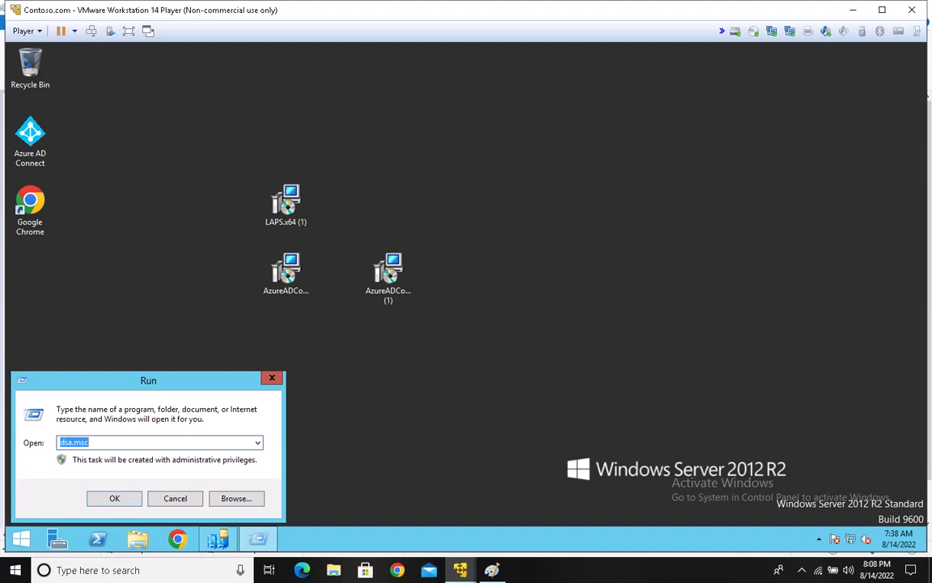
type("domain.msc")
key("Return")
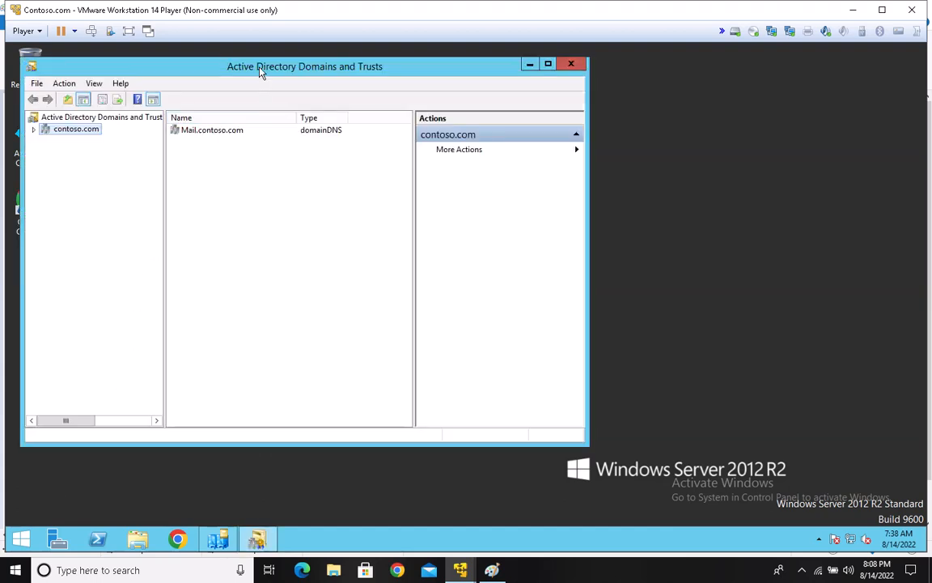
double_click(261, 71)
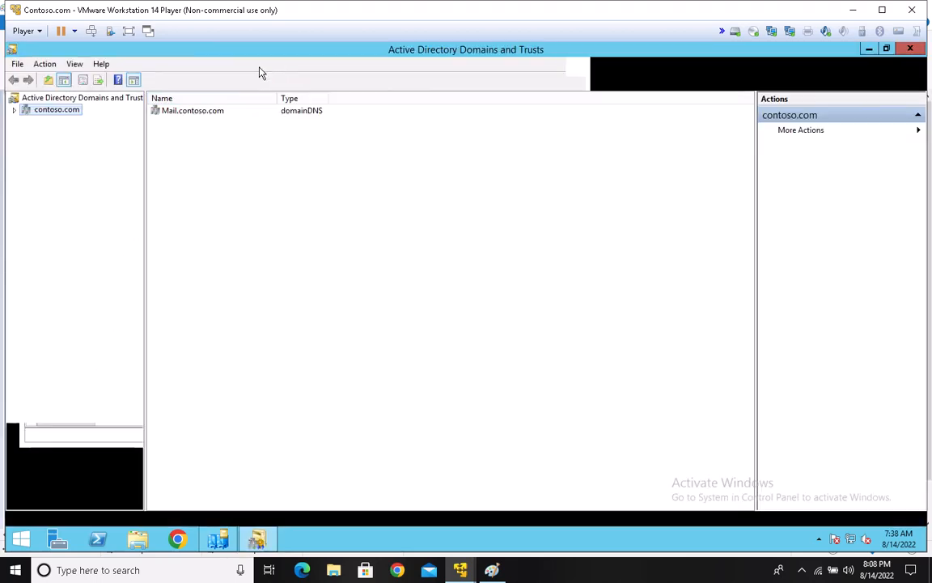
left_click(14, 110)
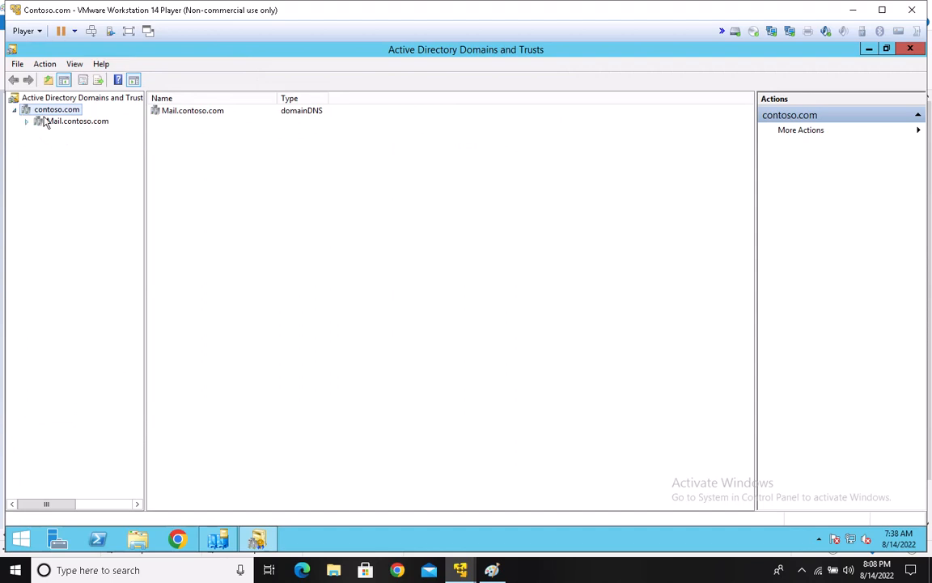
left_click(26, 121)
- Open the Operations Master settings of the Active Directory Domains and Trusts root to examine the domain naming master
right_click(33, 98)
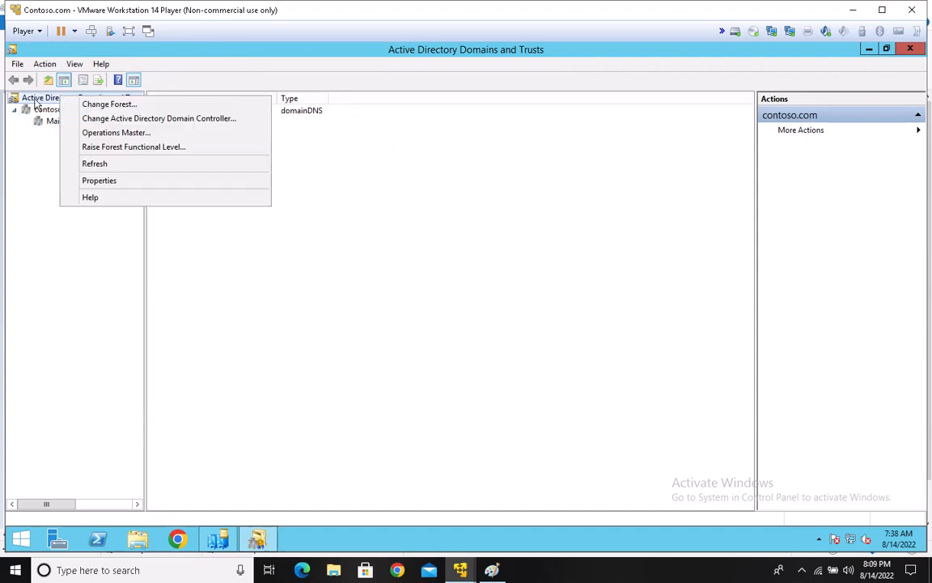
left_click(34, 98)
left_click(56, 98)
right_click(123, 98)
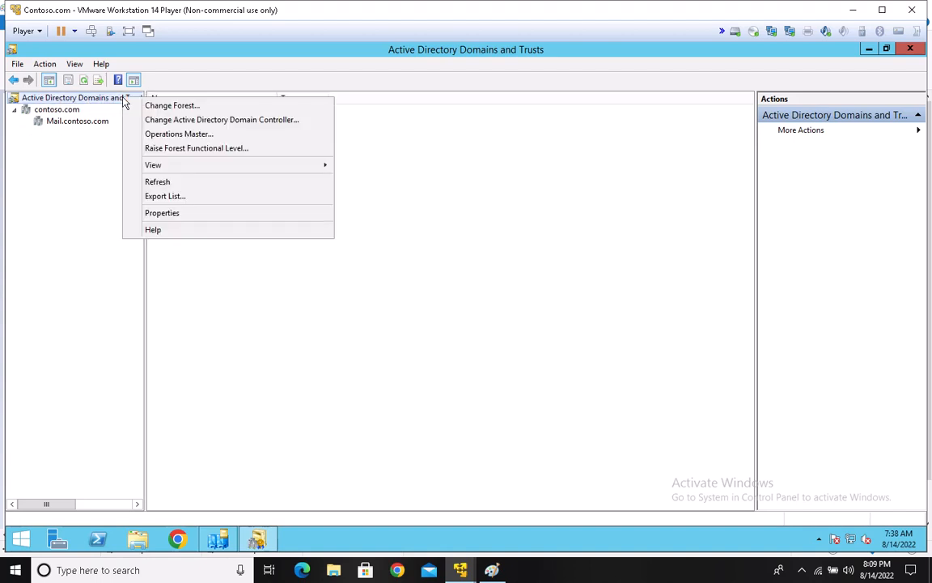
left_click(174, 132)
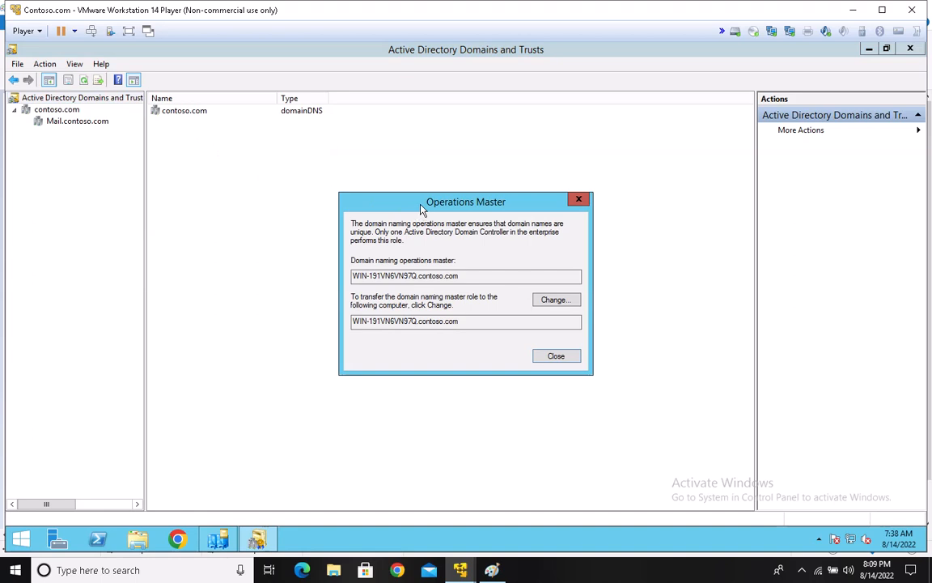
left_click_drag(421, 209, 345, 126)
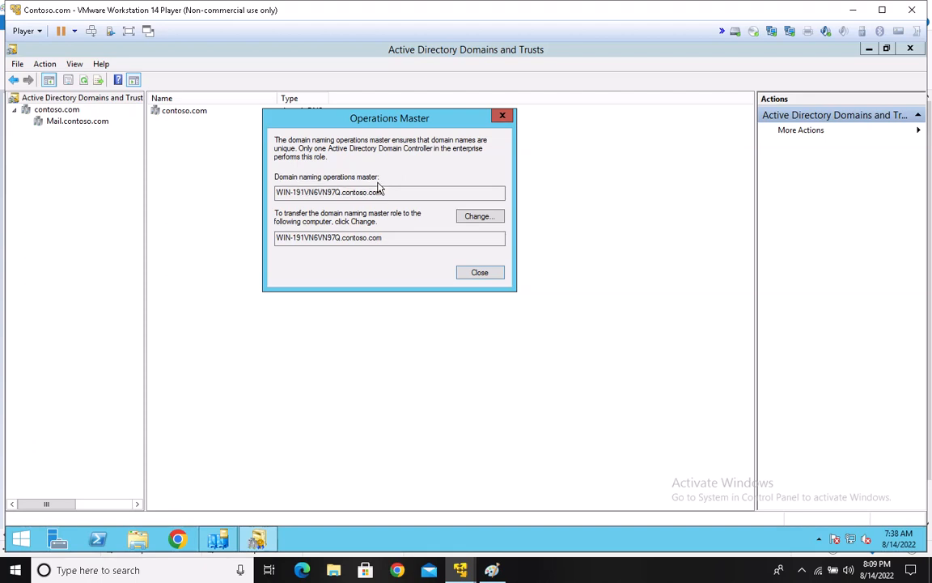
- Try to transfer the domain naming master role, and close the Operations Master dialog and the console
left_click(496, 224)
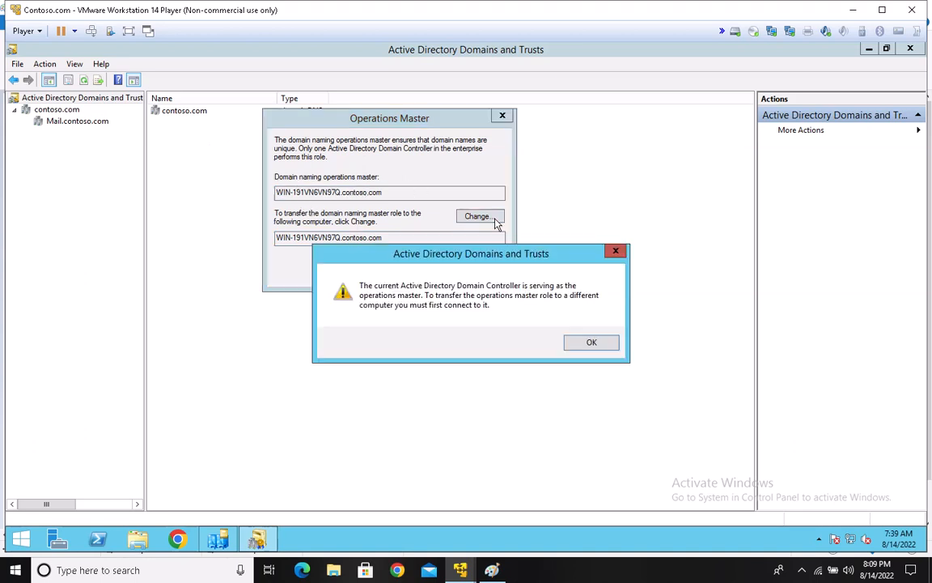
left_click(596, 347)
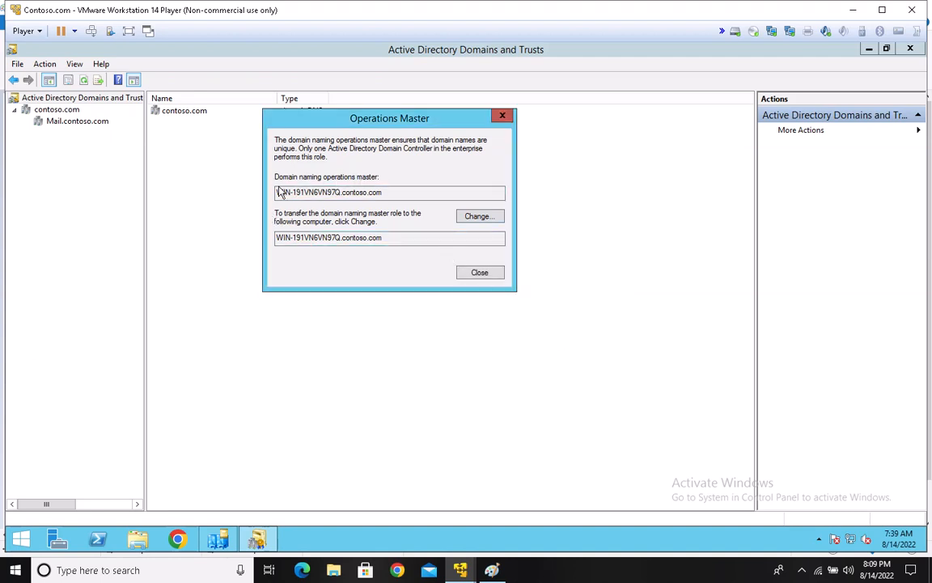
left_click(482, 275)
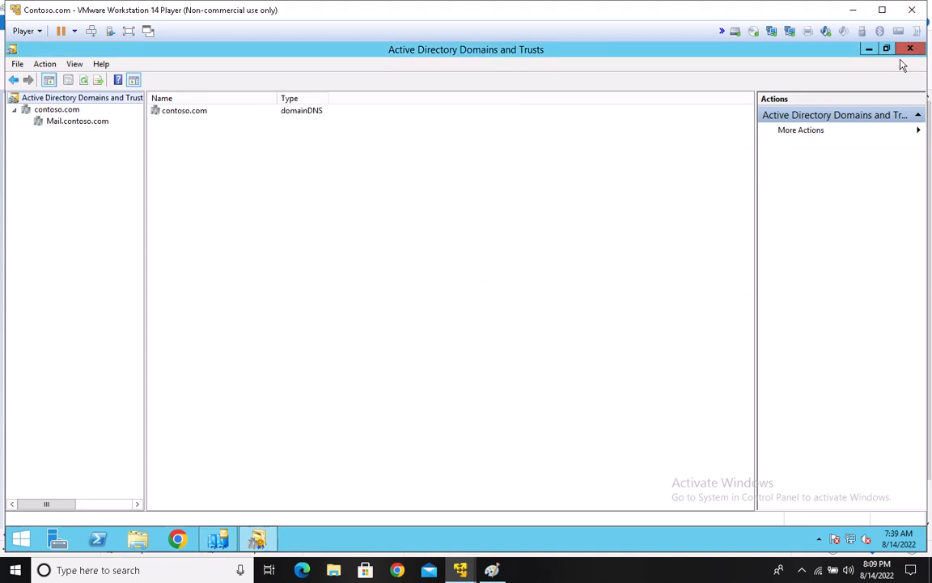
left_click(912, 51)
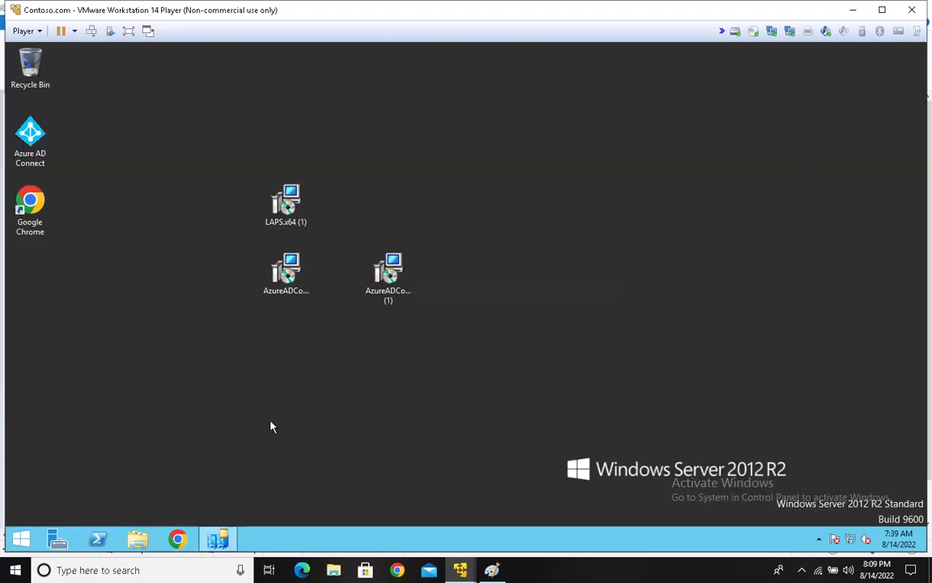
- Launch Active Directory Users and Computers with dsa.msc
right_click(19, 537)
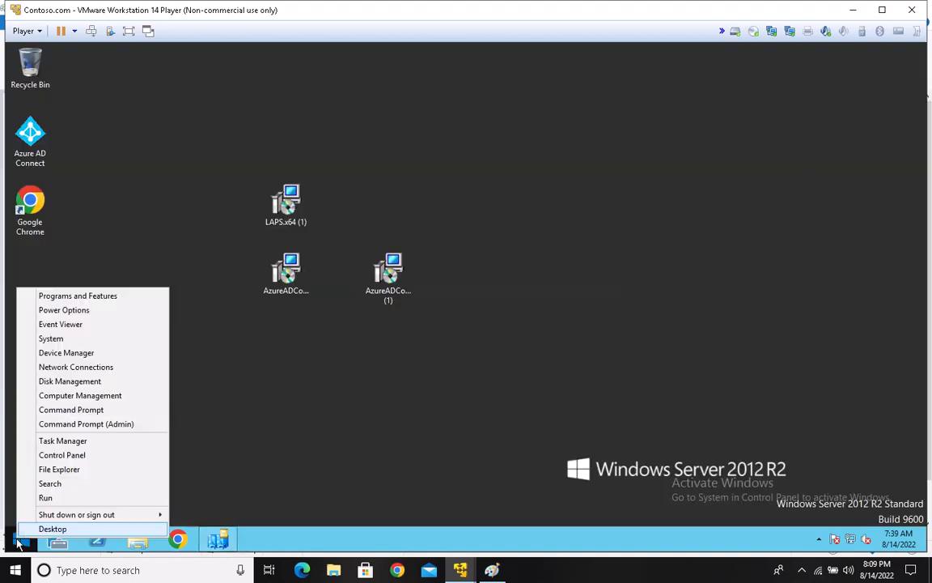
left_click(45, 497)
type("dsa")
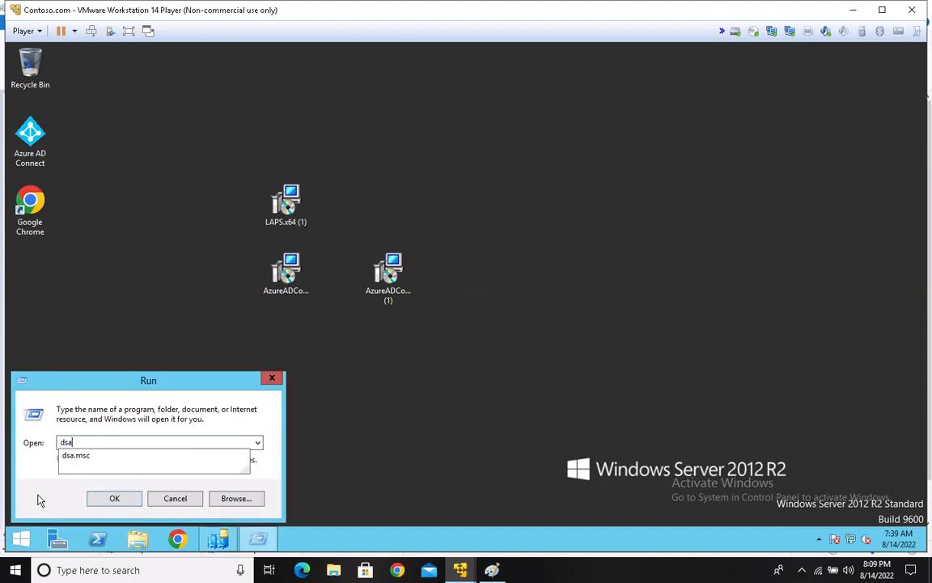
type(".msc")
key("Return")
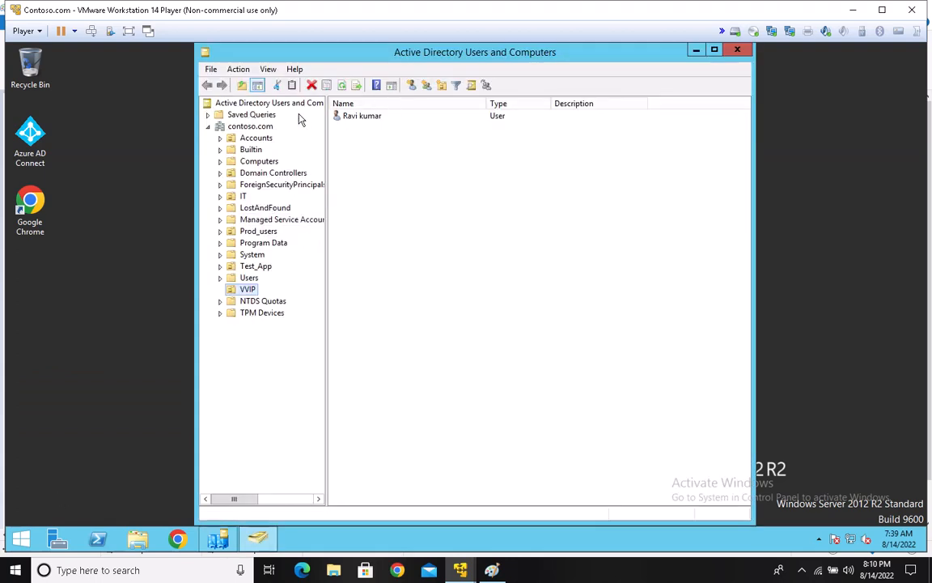
- Open the Operations Masters of contoso.com and examine the RID, PDC and Infrastructure role holders
right_click(240, 128)
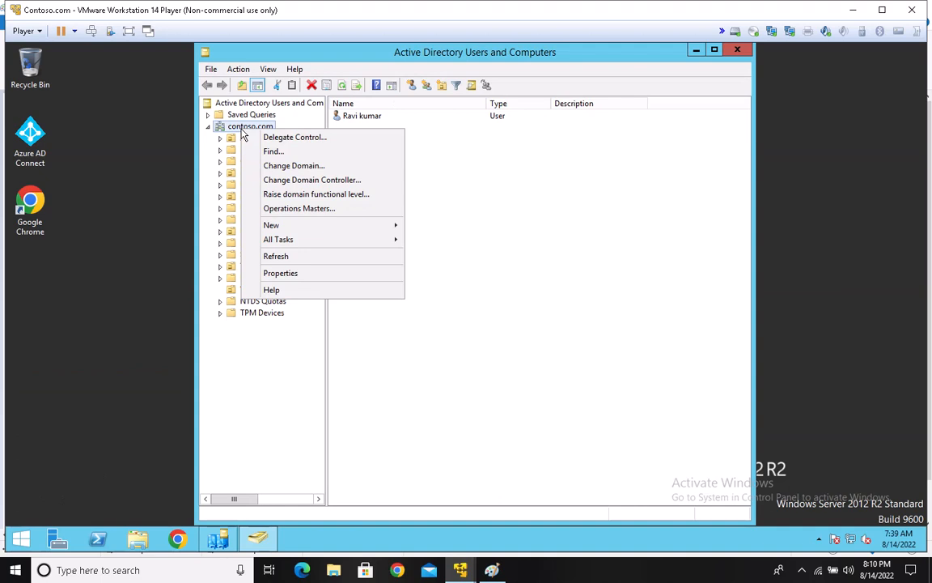
left_click(285, 209)
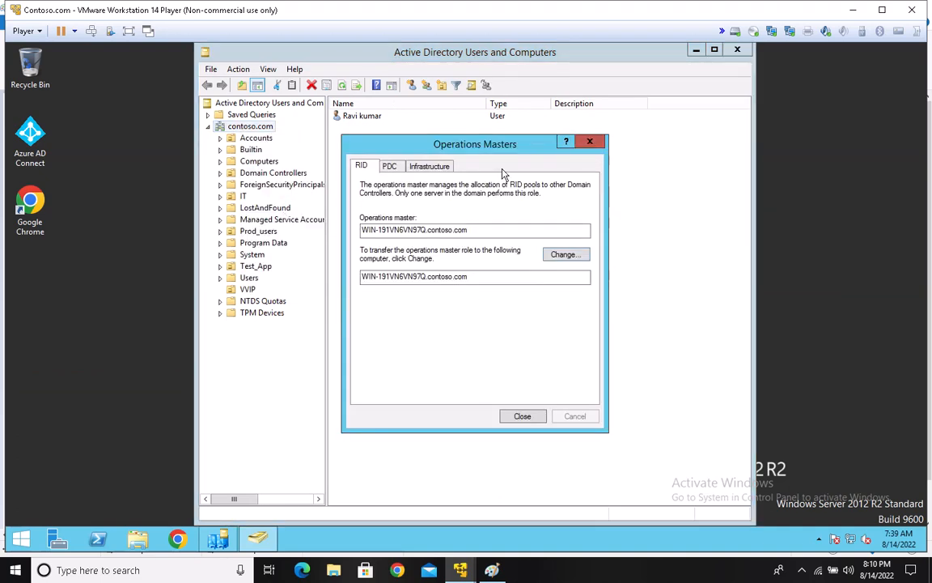
left_click_drag(495, 153, 495, 98)
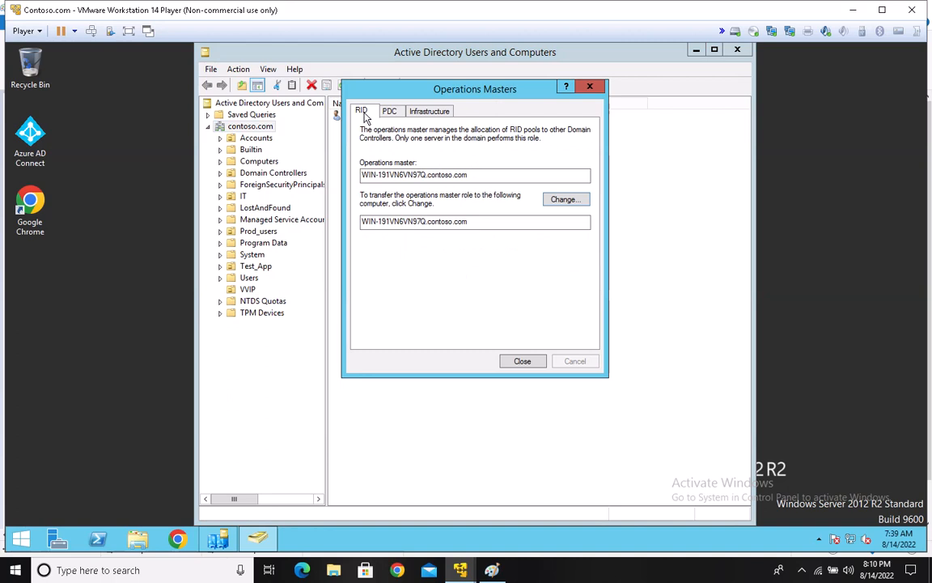
left_click(389, 111)
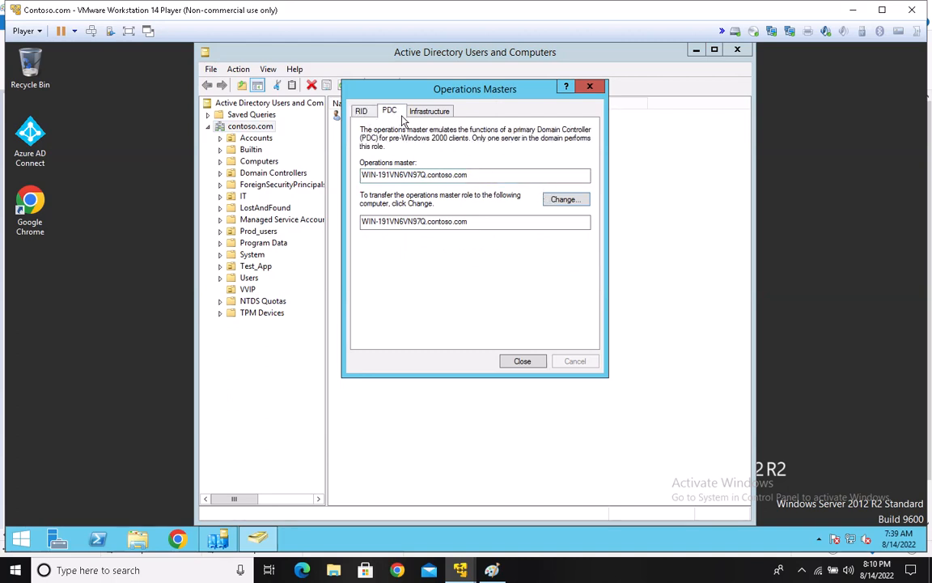
left_click(429, 113)
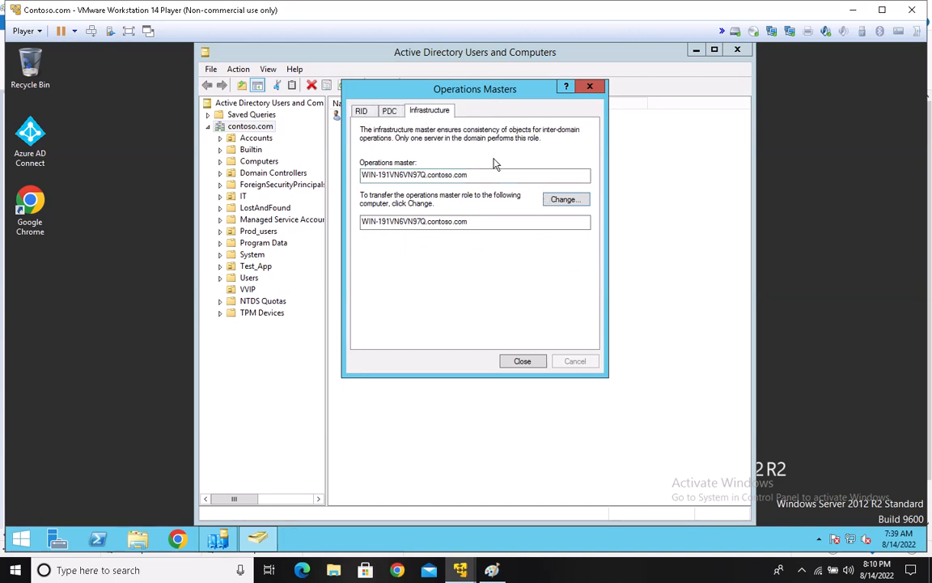
- Try to transfer the infrastructure master role, and close the Operations Masters dialog
left_click(564, 199)
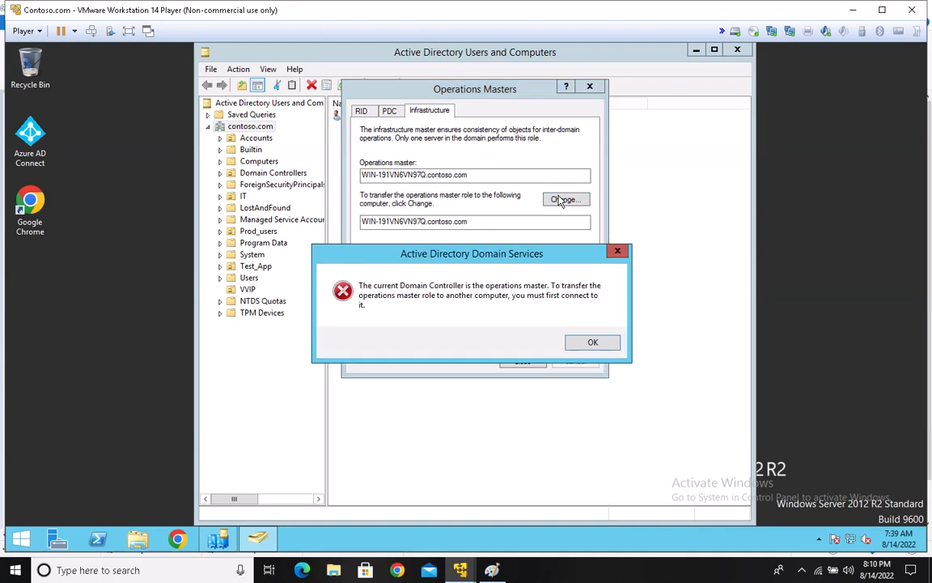
left_click(591, 341)
left_click(523, 361)
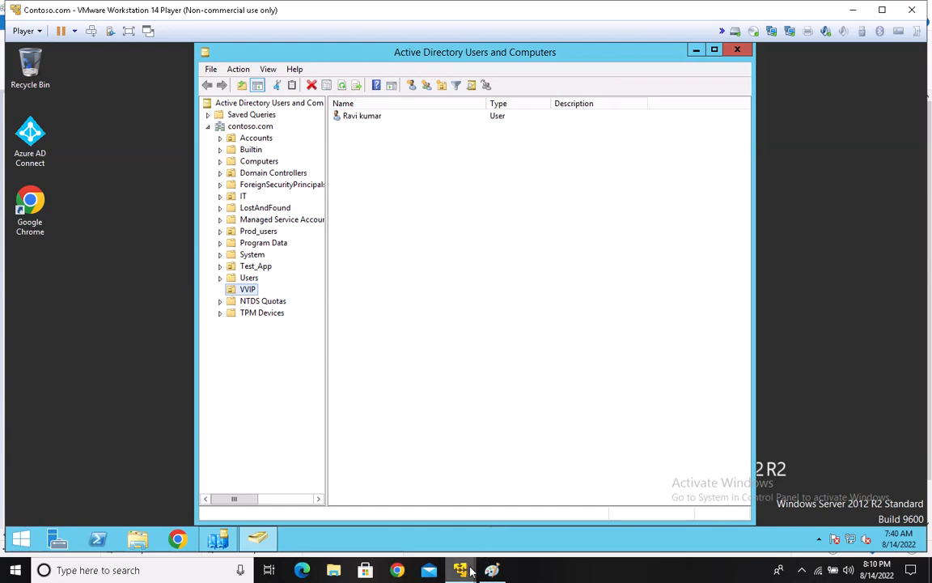
- Switch to the Mail.contoso.com virtual machine and unlock it with the administrator account's password
mouse_move(461, 568)
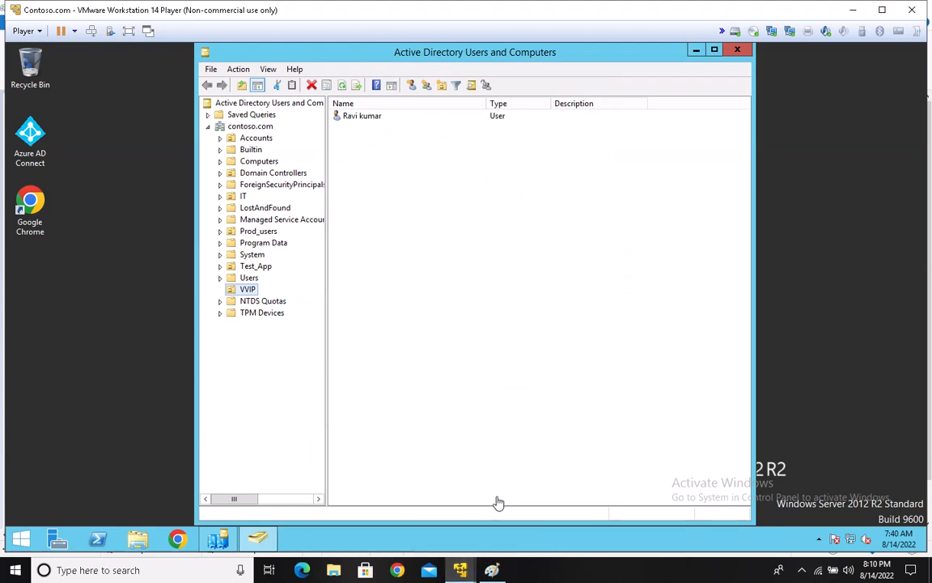
left_click(388, 504)
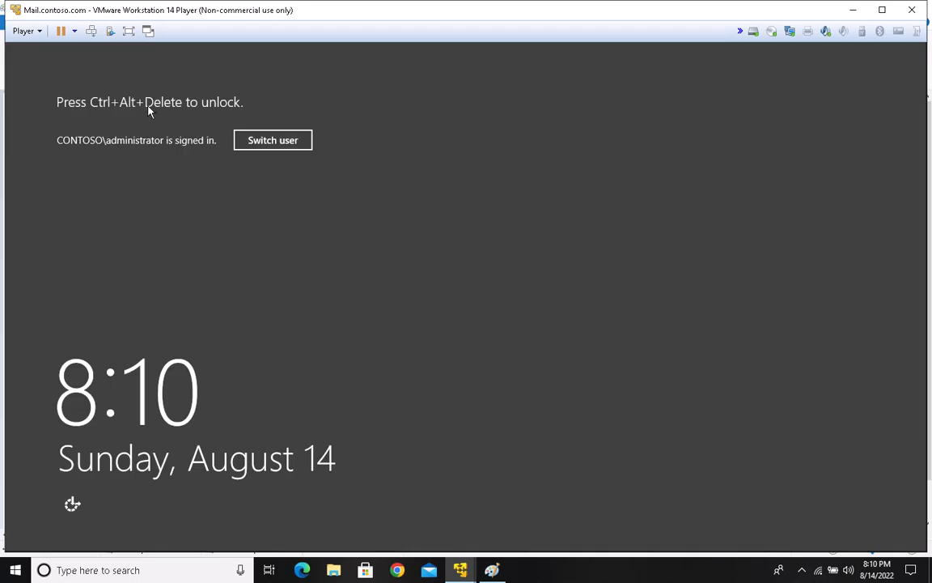
left_click(92, 32)
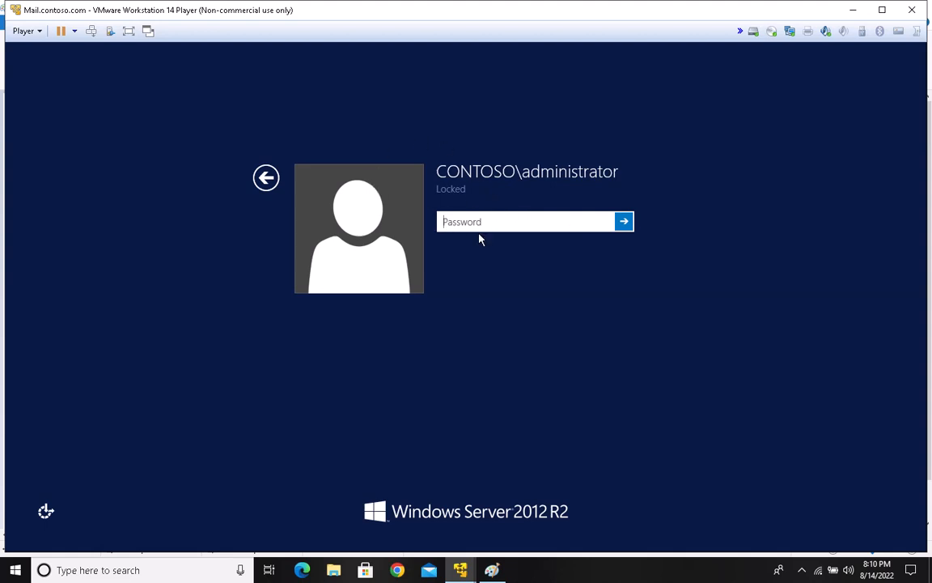
type("•••••")
key("Return")
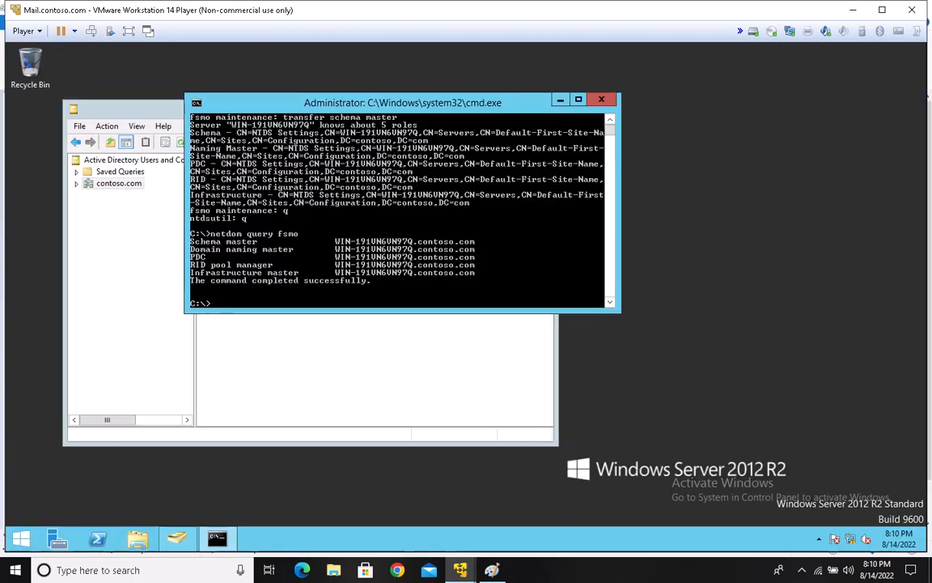
- Open contoso.com's Operations Masters, start the RID role transfer to MailDC.contoso.com but decline its confirmation, and close Active Directory Users and Computers
left_click(601, 99)
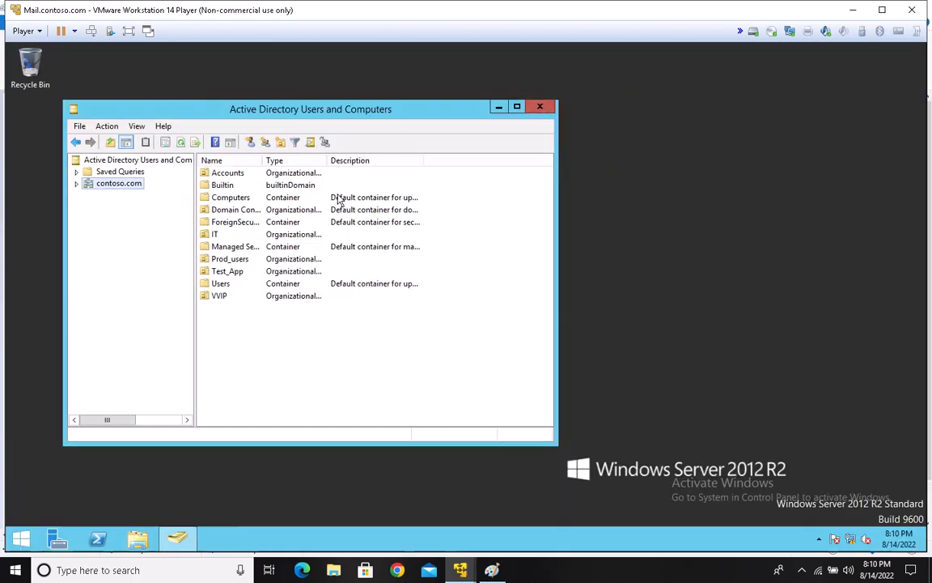
right_click(124, 188)
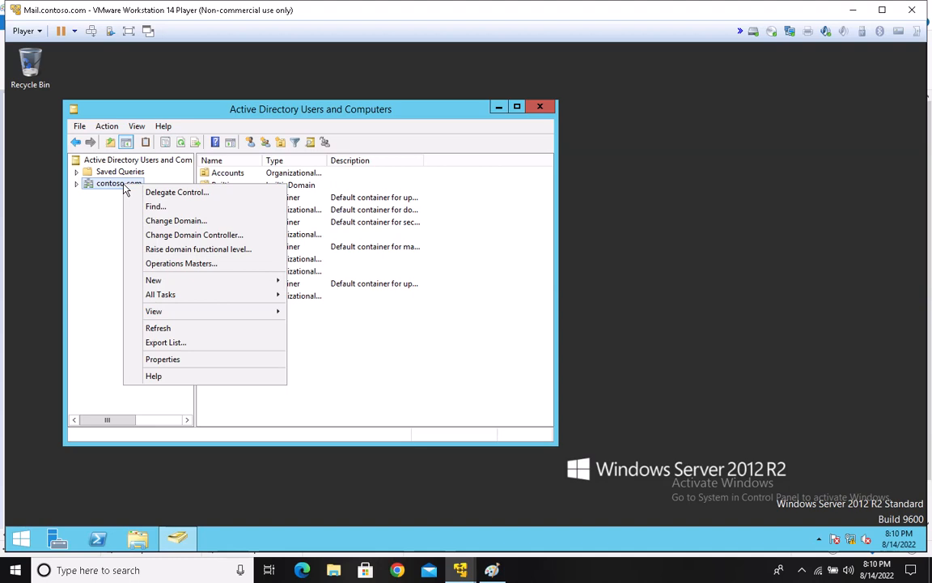
left_click(163, 264)
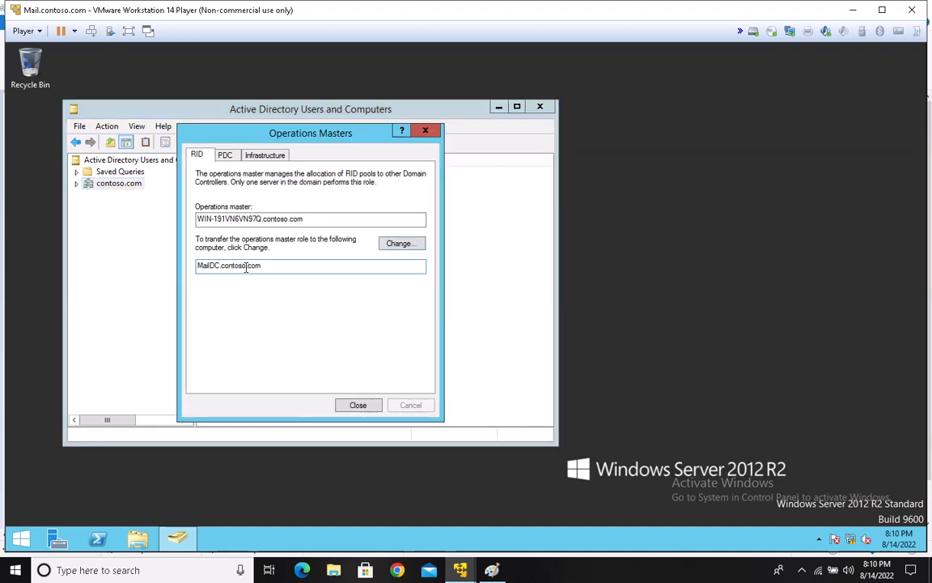
left_click_drag(260, 267, 197, 268)
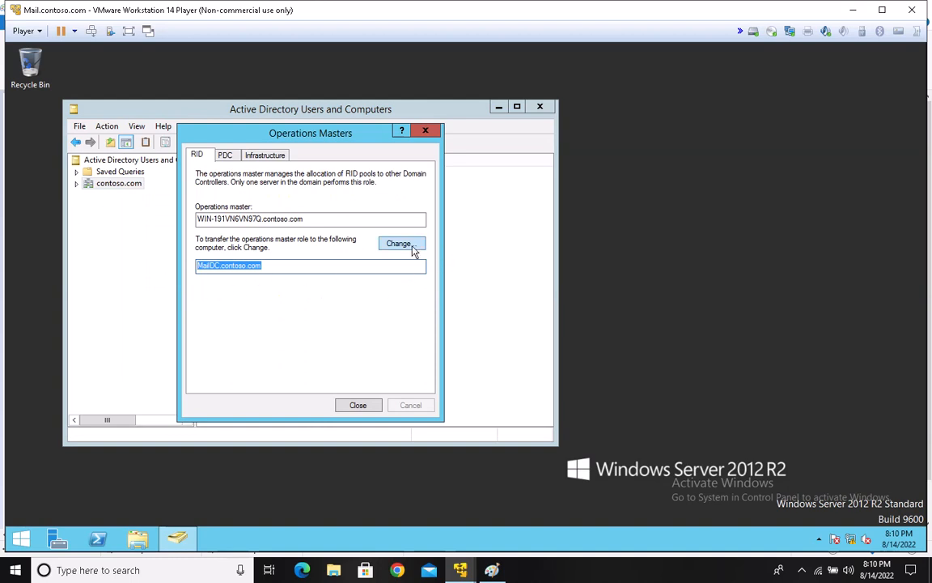
left_click(401, 244)
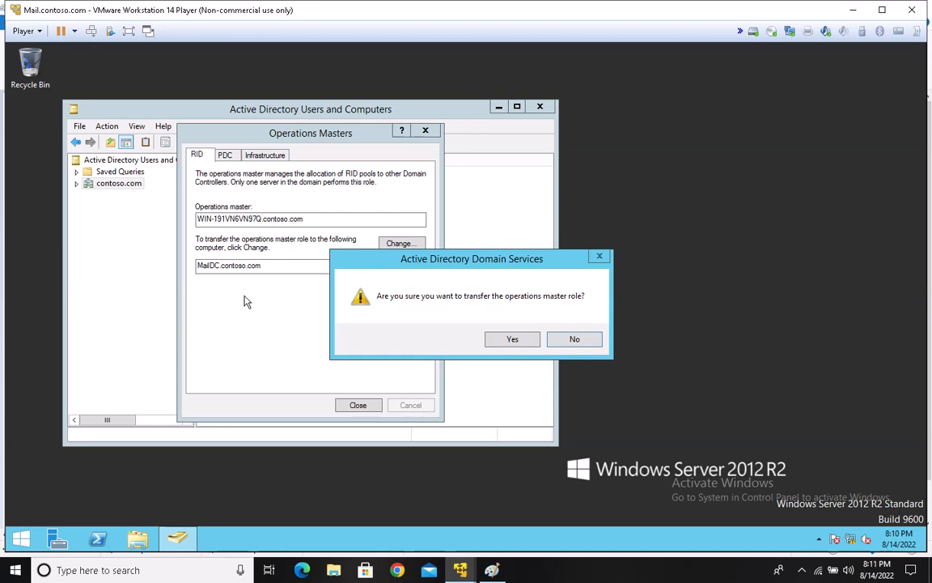
left_click(574, 340)
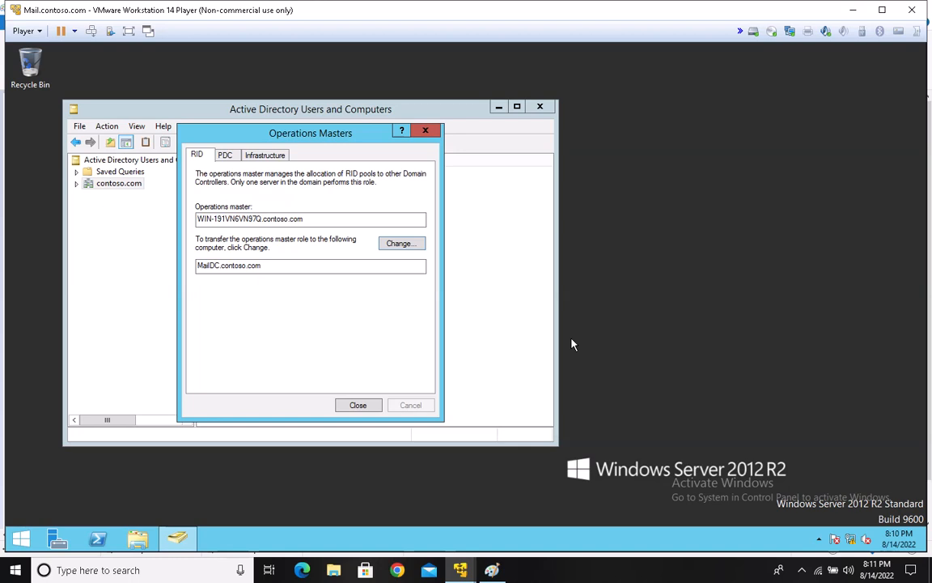
left_click(357, 404)
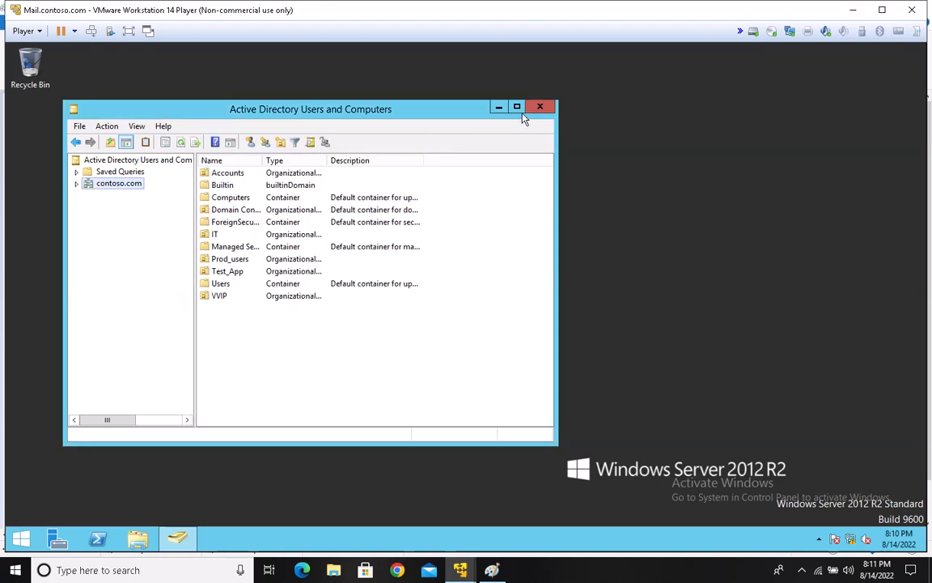
left_click(541, 108)
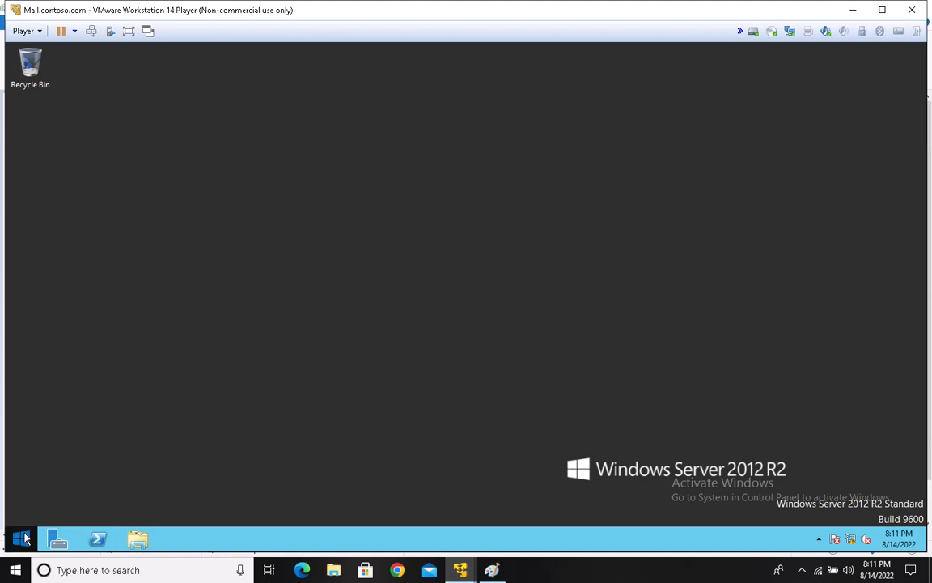
- Relaunch Active Directory Users and Computers with dsa.msc and examine contoso.com's RID role holder and transfer target in Operations Masters
right_click(22, 538)
left_click(53, 492)
type("dsa.msc")
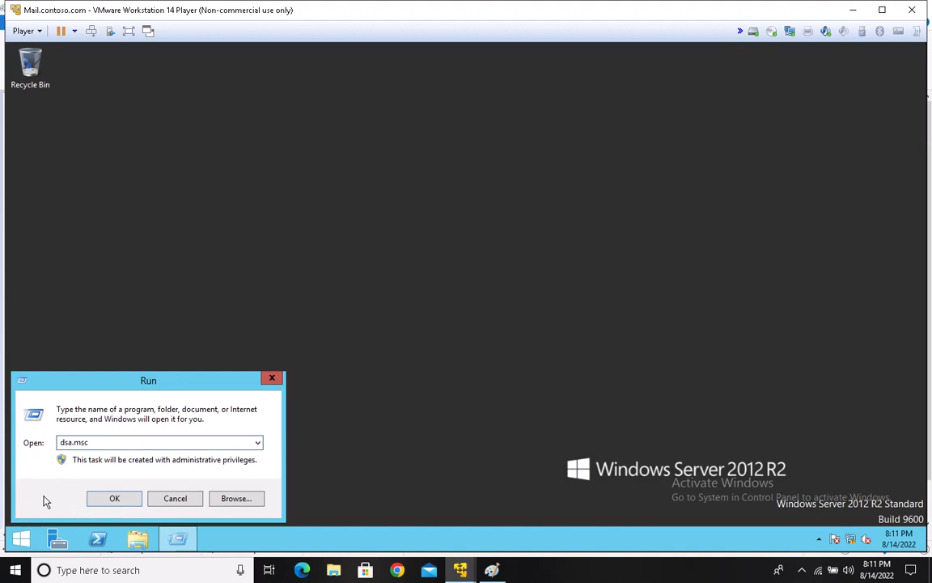
key("Return")
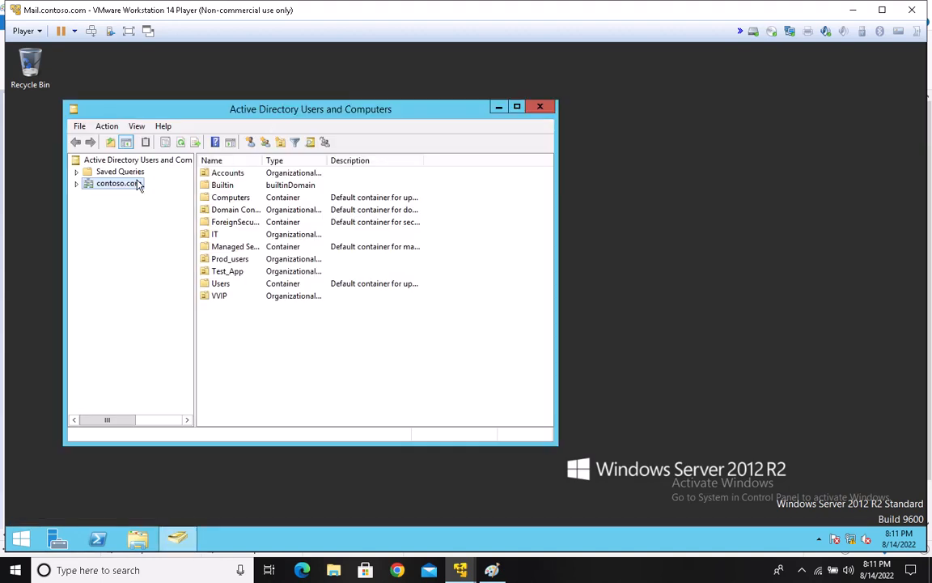
right_click(138, 184)
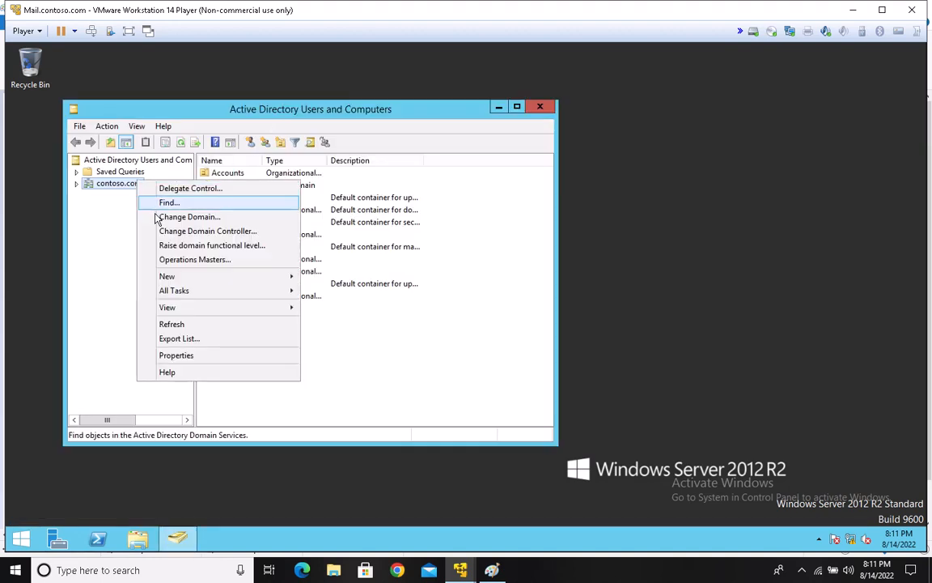
left_click(163, 260)
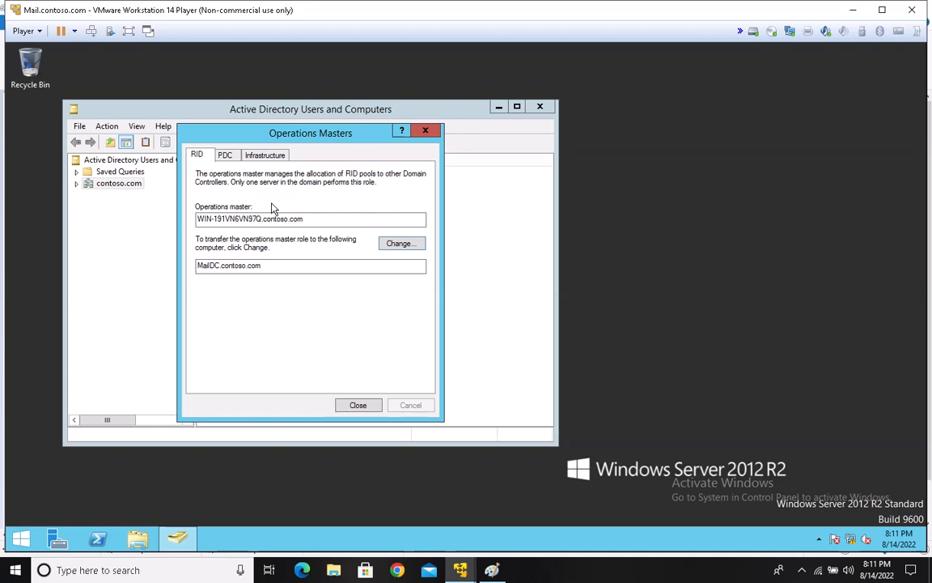
left_click(360, 404)
- Launch a command prompt with cmd and make its window taller
right_click(27, 539)
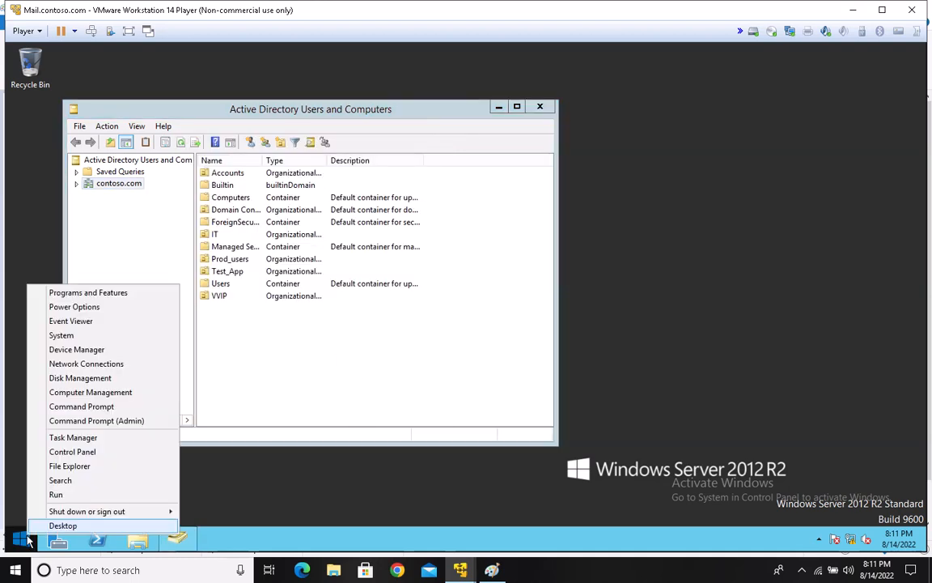
left_click(55, 495)
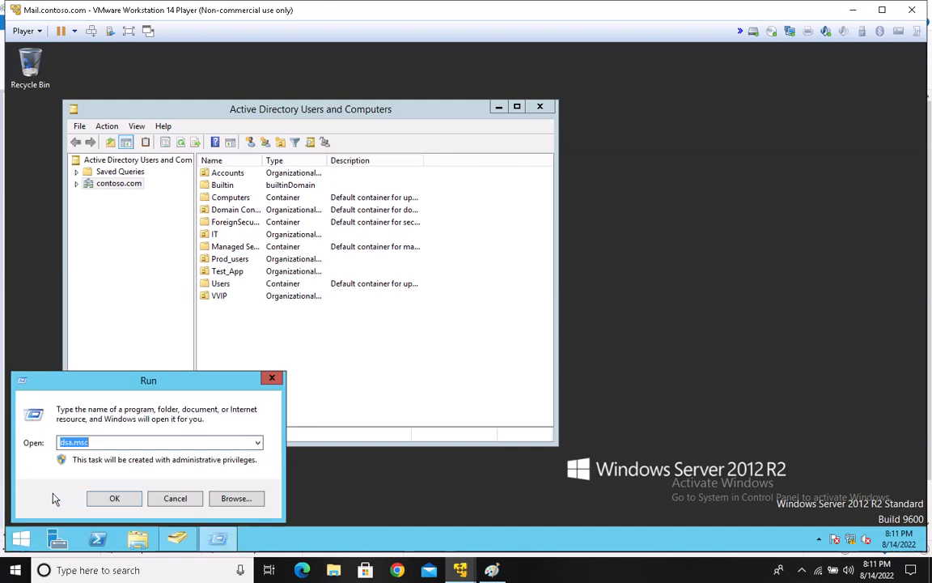
type("cmd")
key("Return")
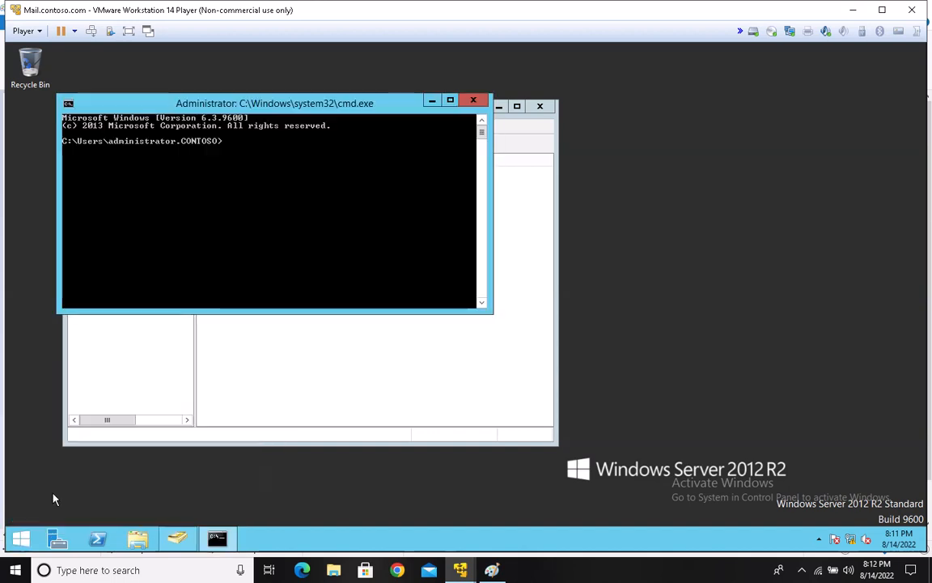
left_click_drag(489, 311, 490, 404)
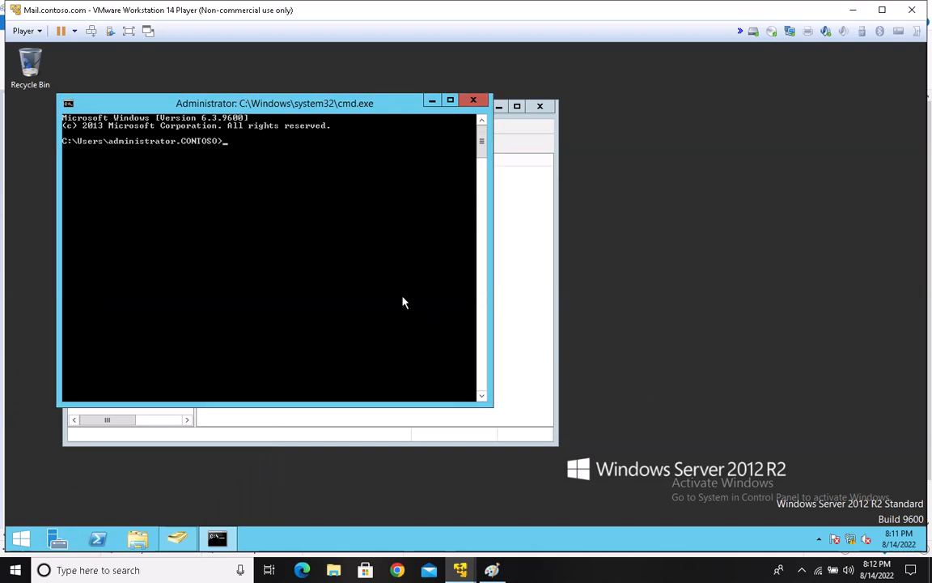
- Try to register the schema management library by running regsvr schmmgmt.dll
type("re")
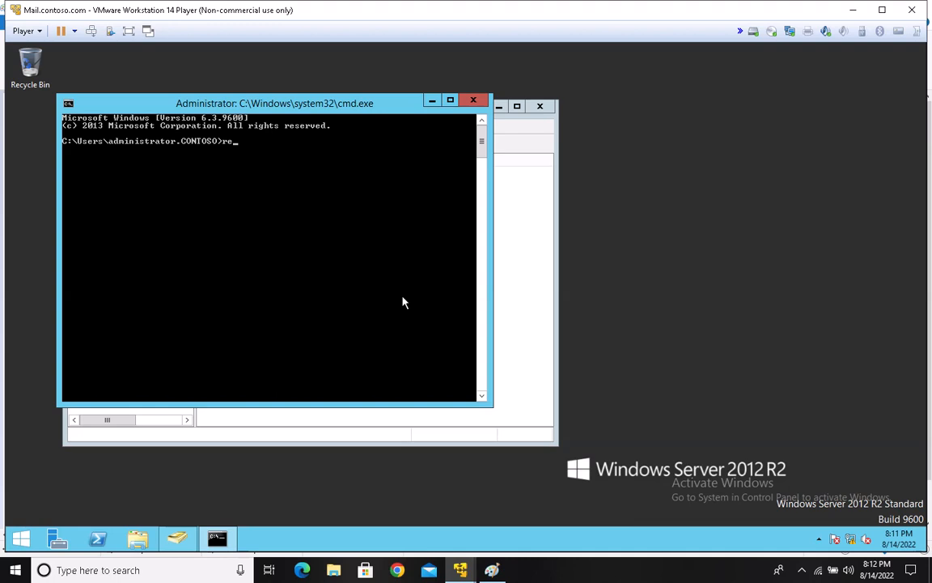
type("gsvr schmmgmt.dll")
key("Return")
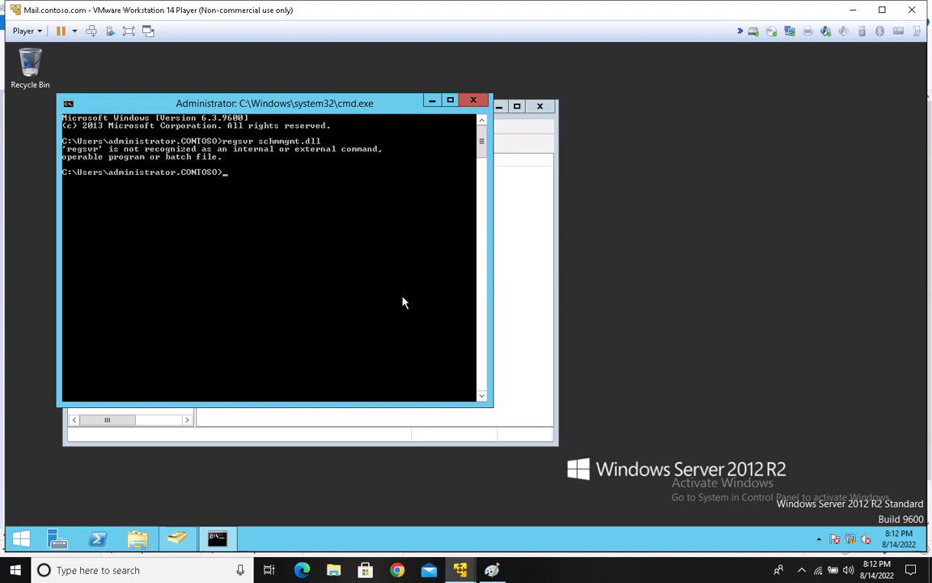
- Correct the previous command to regsvr32 schmmgmt.dll, run it, and dismiss the registration message
key("Up")
key("Left")
key("Left")
key("Left")
key("Left")
key("Left")
key("Left")
type("32")
key("Return")
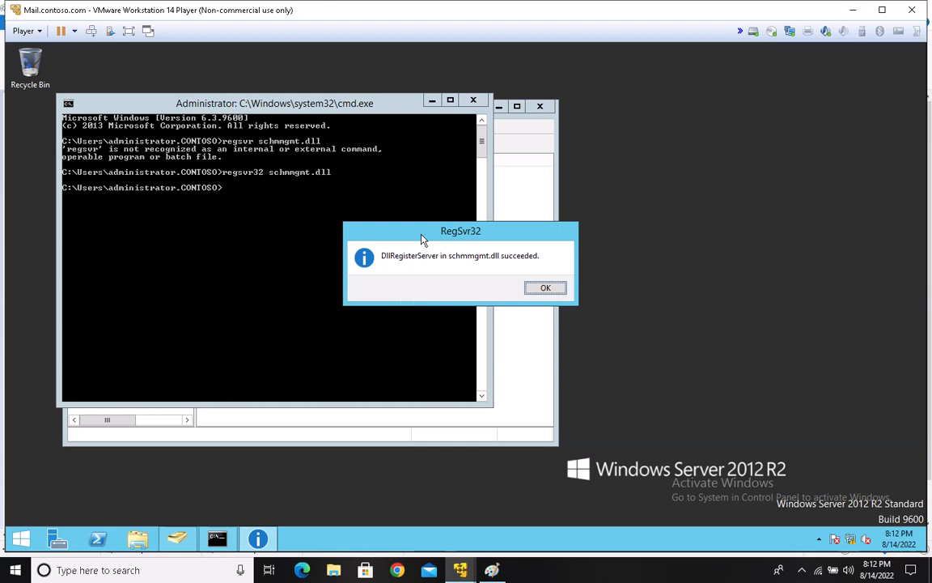
left_click_drag(422, 241, 339, 185)
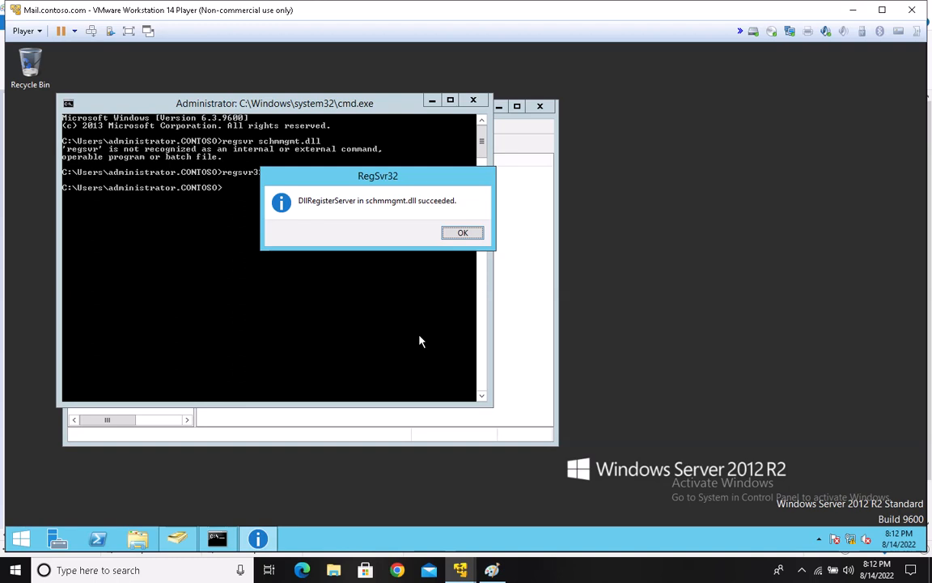
left_click(460, 233)
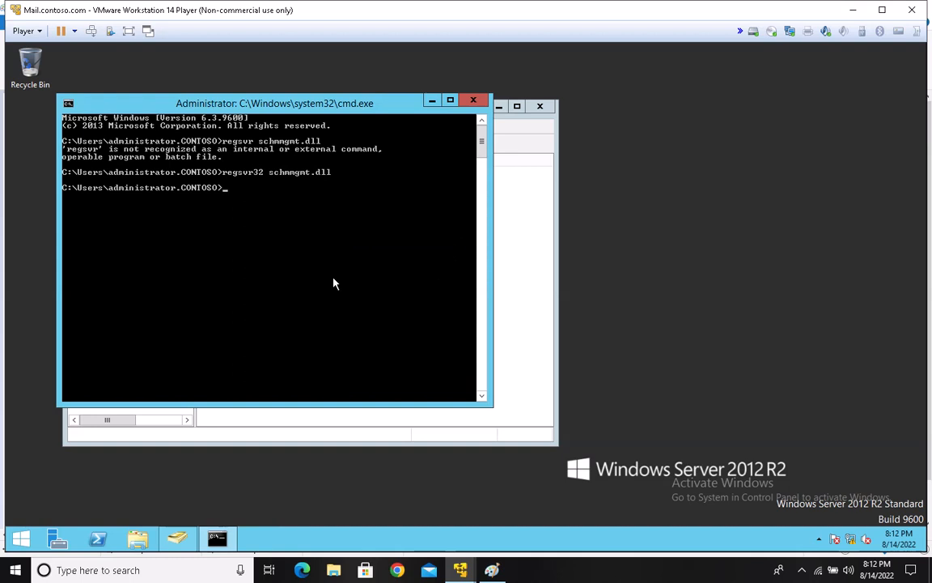
- Launch an empty management console with mmc and add the Active Directory Schema snap-in to it
type("mmc")
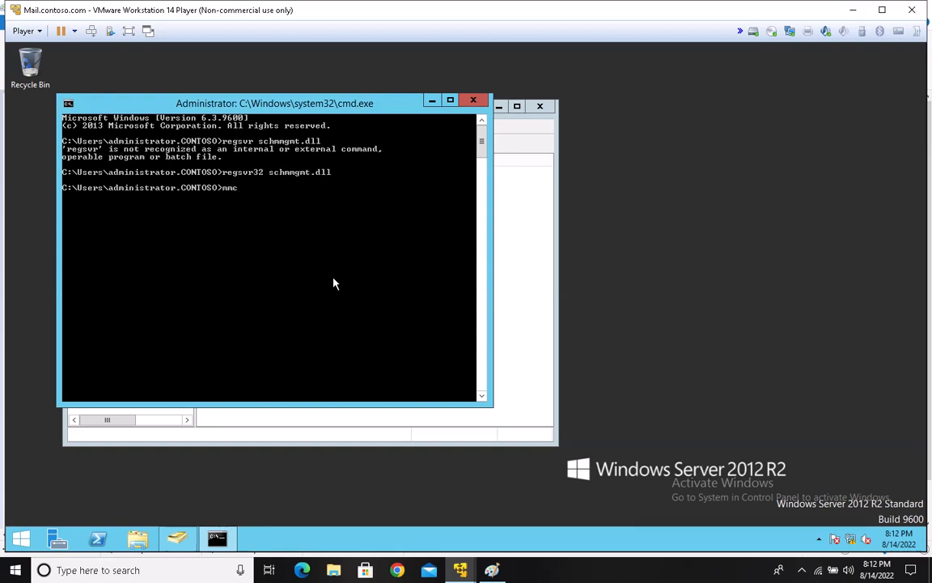
key("Return")
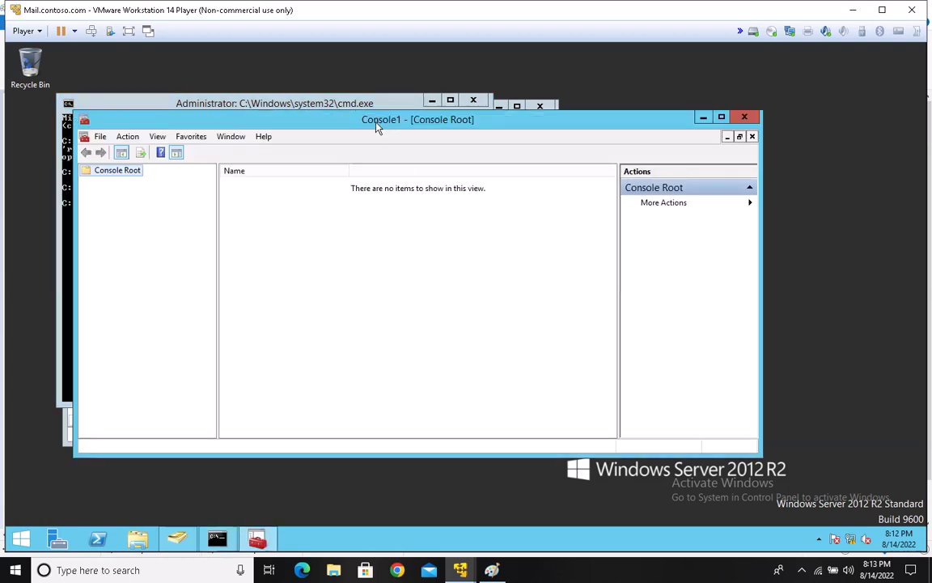
left_click_drag(377, 125, 420, 100)
left_click(144, 111)
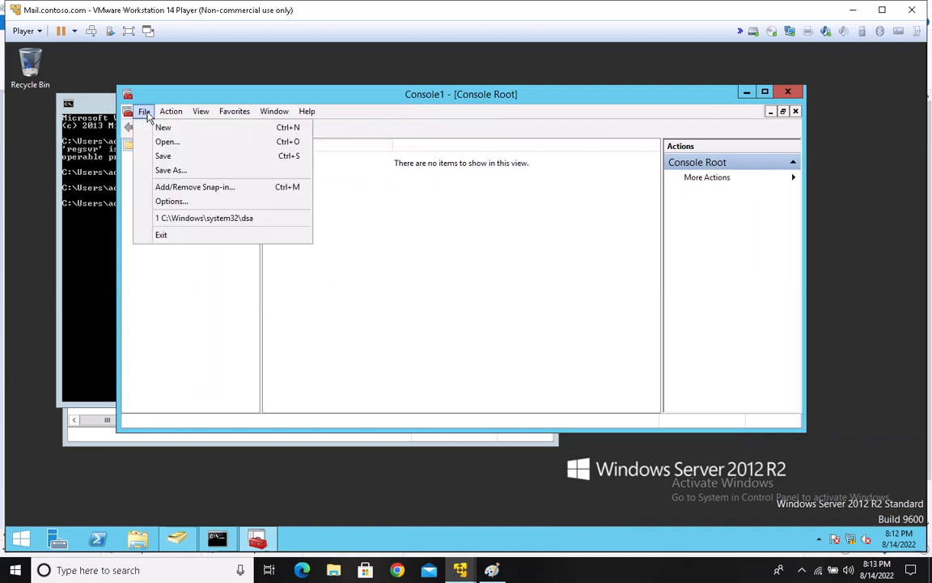
left_click(186, 189)
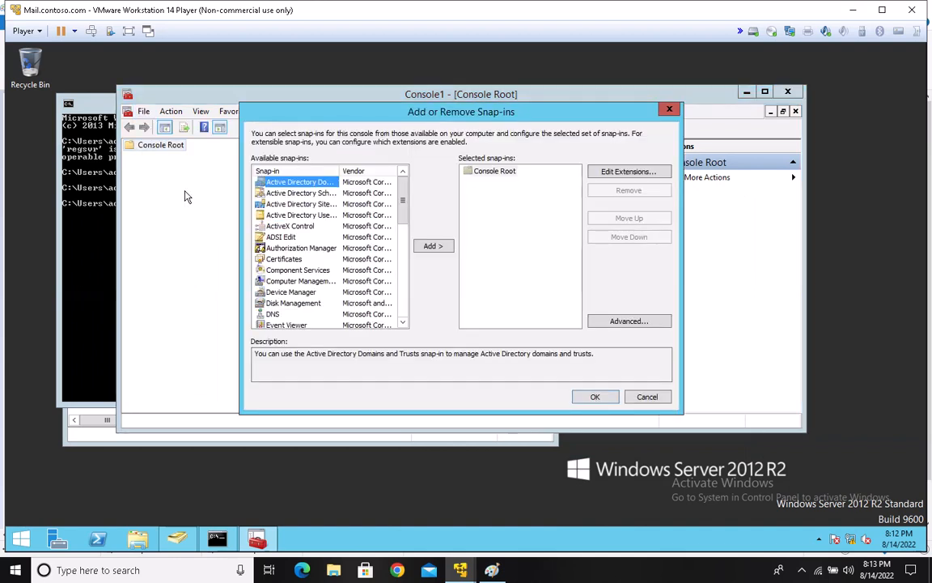
double_click(335, 170)
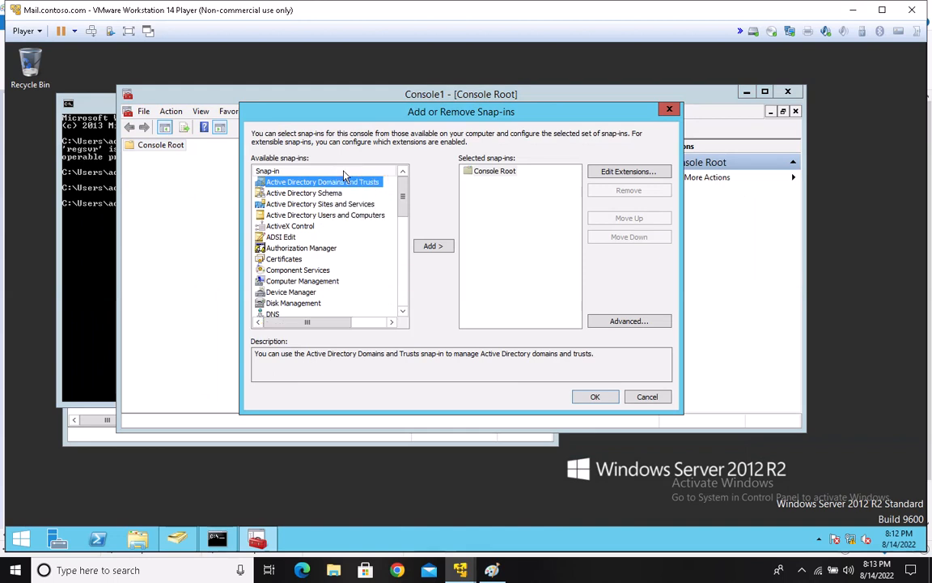
left_click(284, 196)
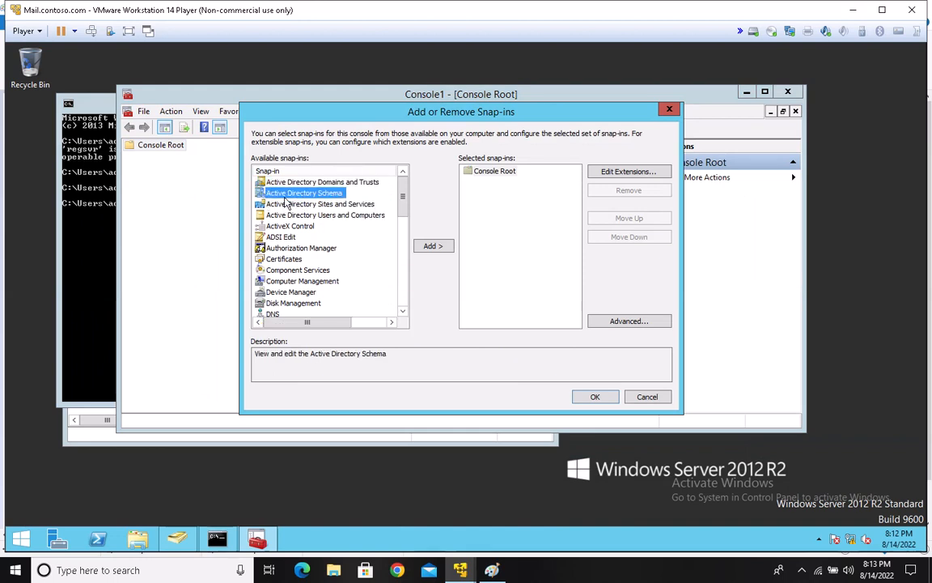
left_click(433, 245)
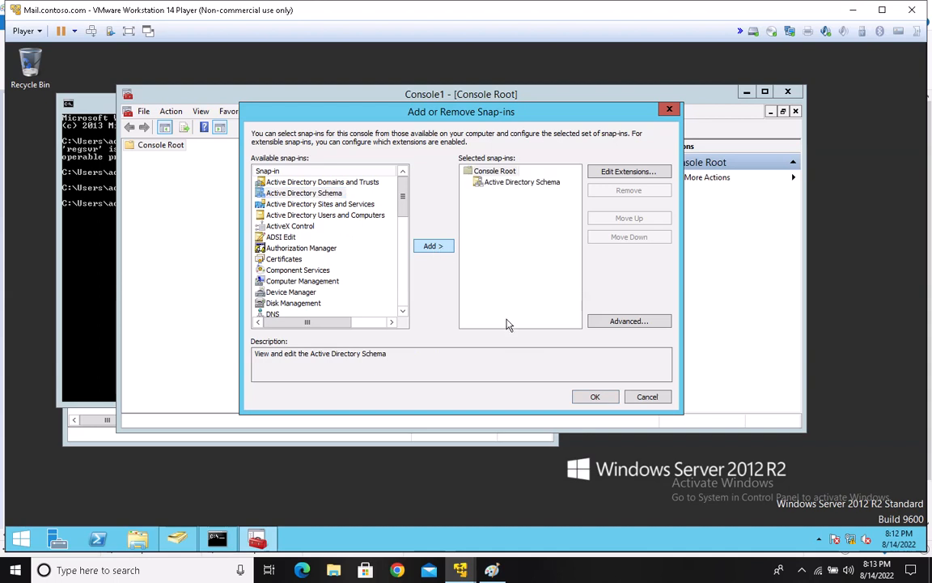
left_click(594, 398)
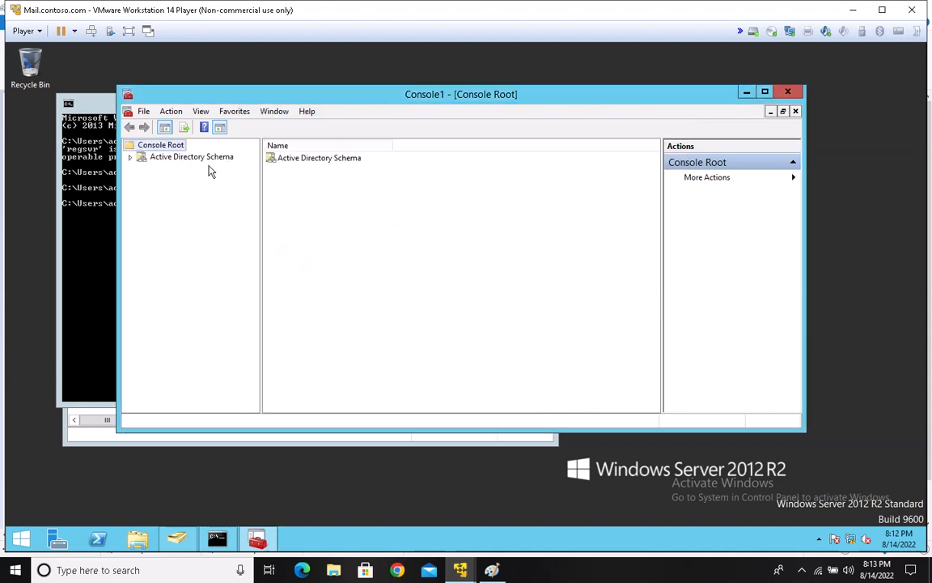
- Expand Active Directory Schema in the maximized console and open its Operations Master dialog to examine the schema master holder
double_click(198, 157)
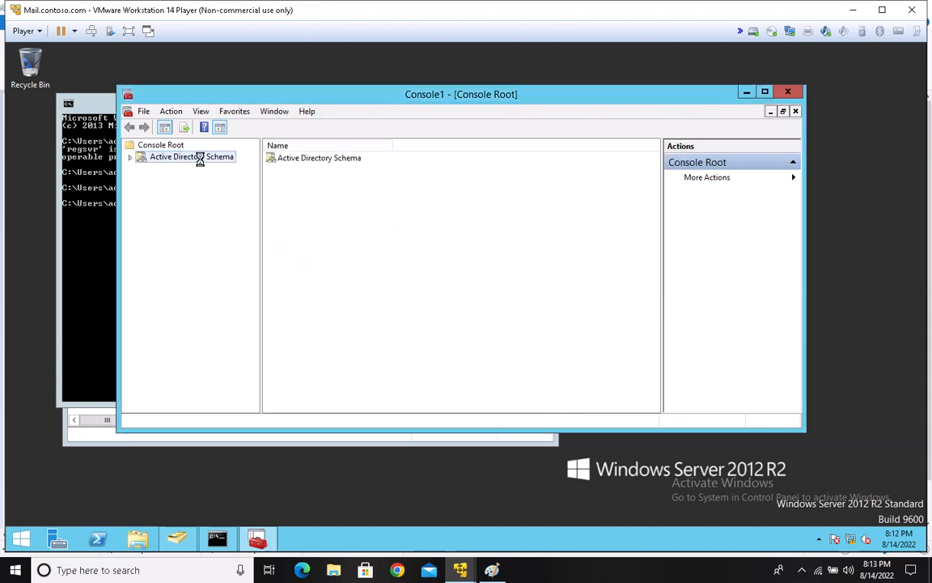
left_click(766, 93)
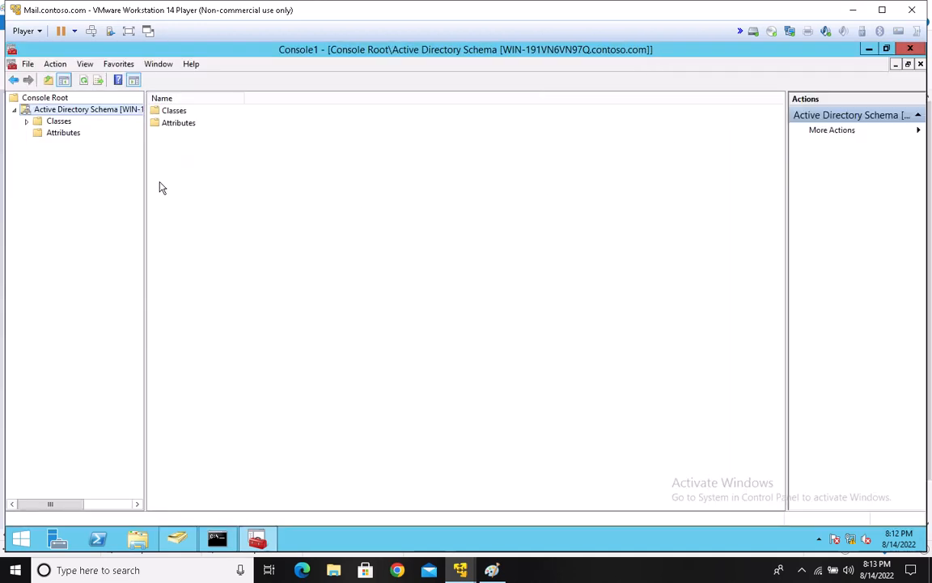
right_click(59, 113)
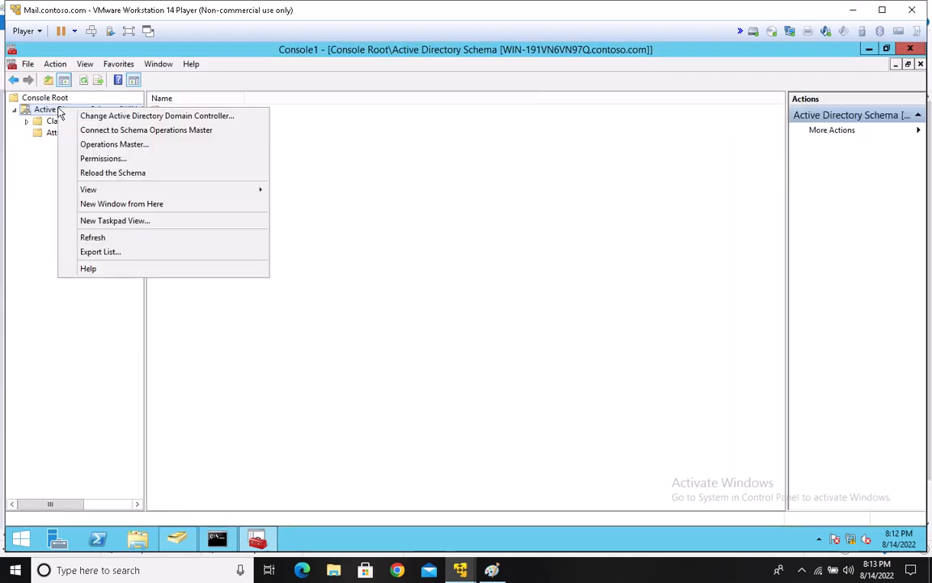
left_click(90, 145)
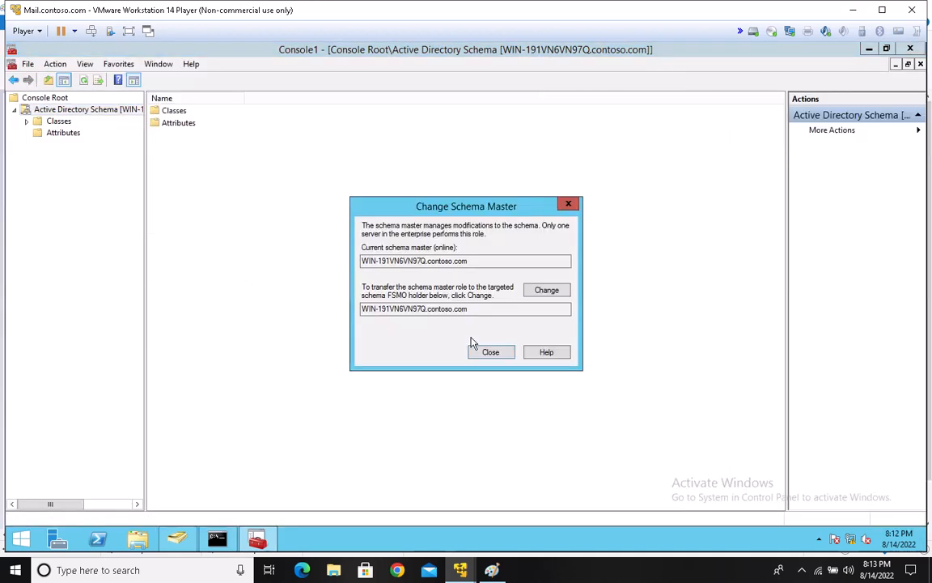
- Try to change the schema master, then close the Change Schema Master dialog and the console without saving
left_click(549, 298)
left_click(580, 349)
left_click(491, 353)
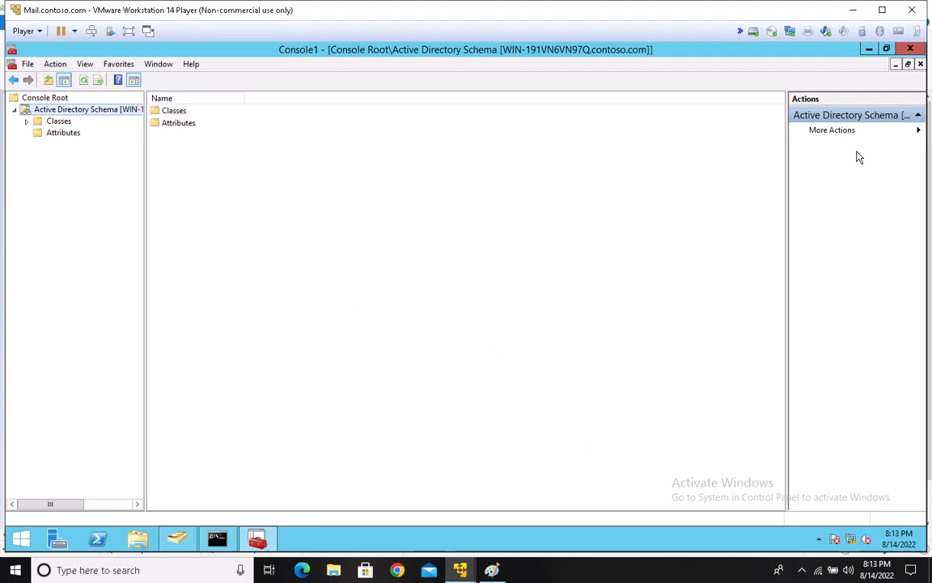
left_click(911, 49)
left_click(478, 324)
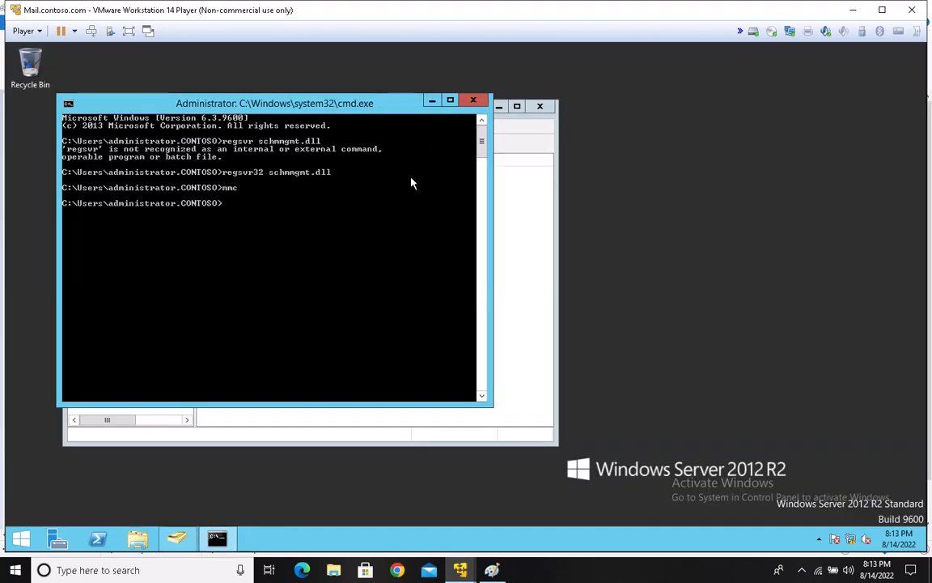
- Close the window behind the command prompt, change to the C: root directory with cd\, and clear the screen with cls
left_click(540, 106)
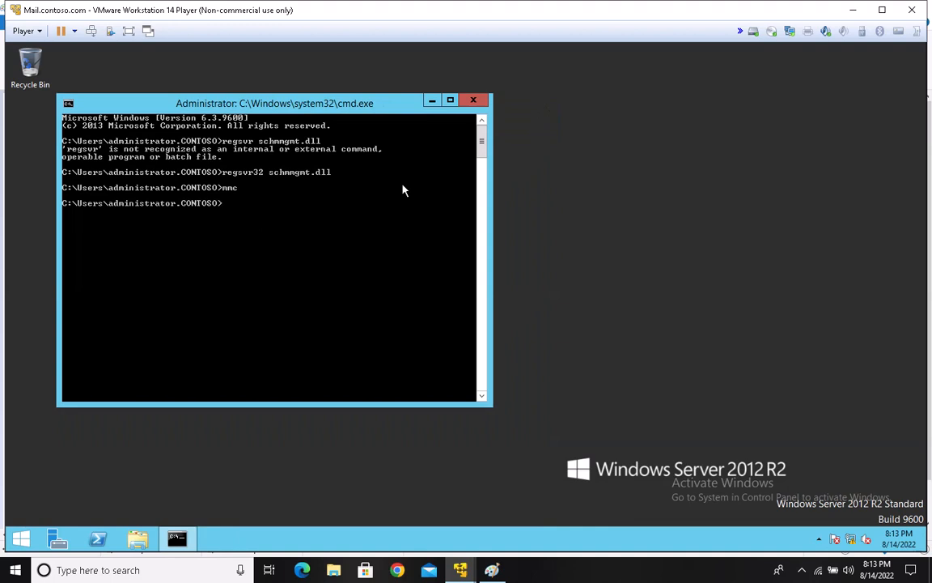
type("cd\\")
key("Return")
type("cls")
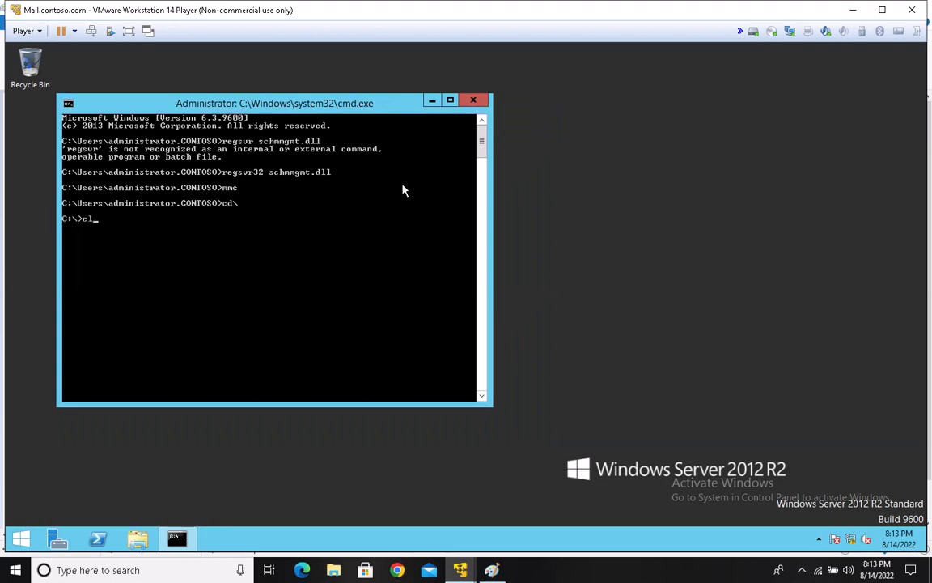
key("Return")
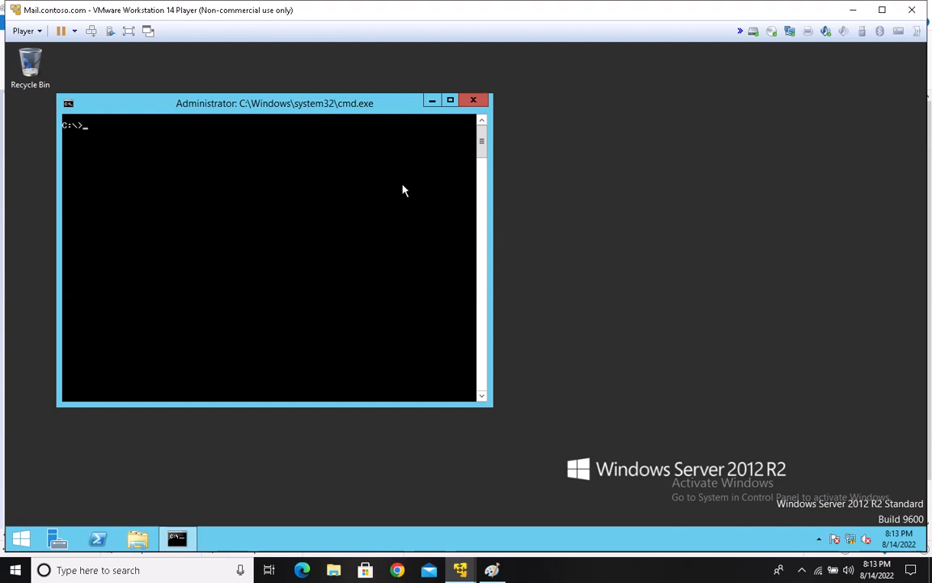
- Start ntdsutil, enter its roles and connection contexts, and begin the command connect to server
type("ntdsutil")
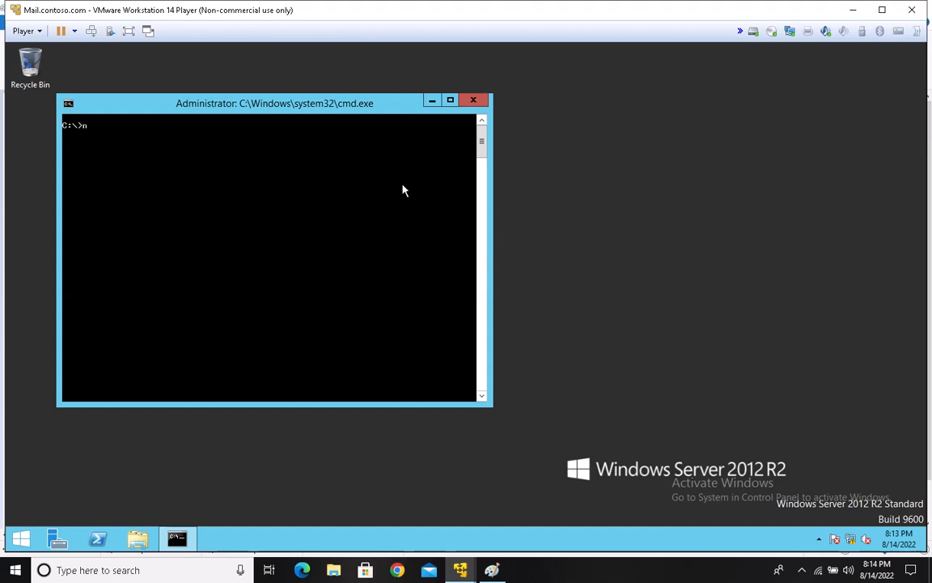
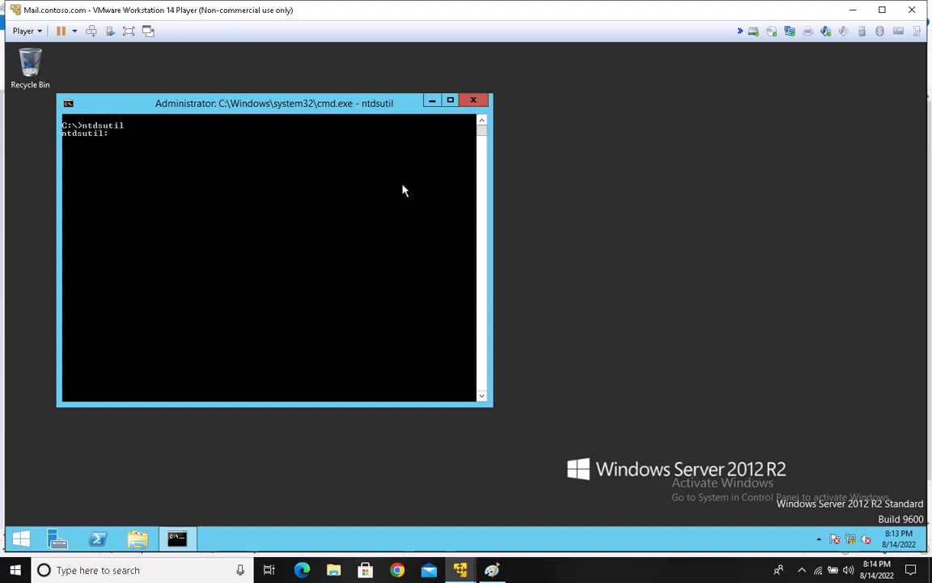
type("roles")
key("Return")
type("connection")
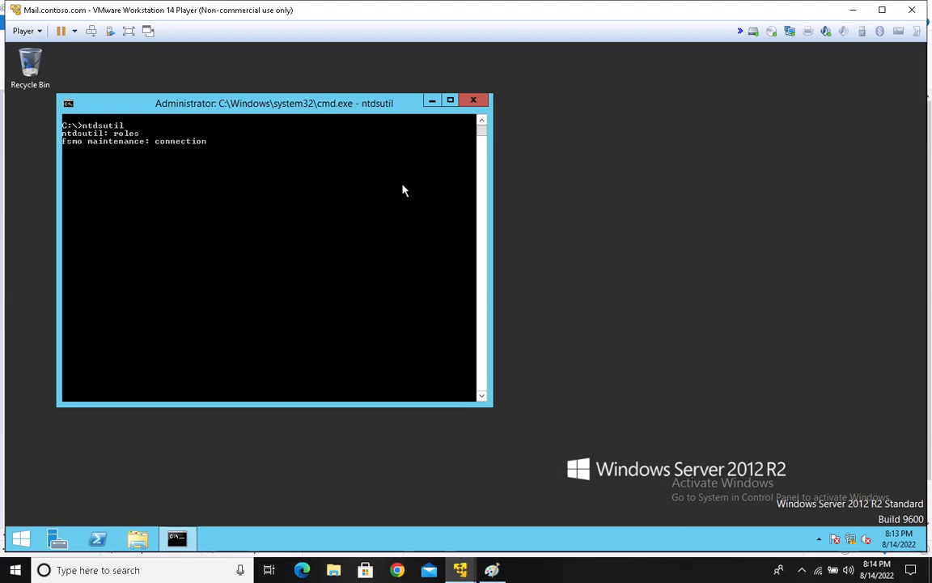
key("Return")
type("connect t")
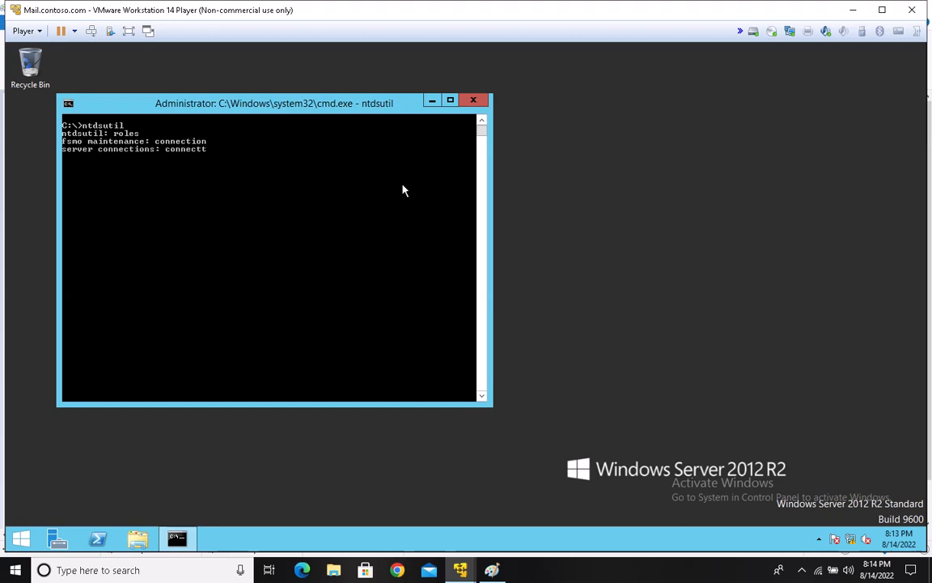
key("BackSpace")
key("BackSpace")
type("o server")
- Open Active Directory Users and Computers with dsa.msc and list contoso.com's Domain Controllers with a wider Name column
right_click(24, 539)
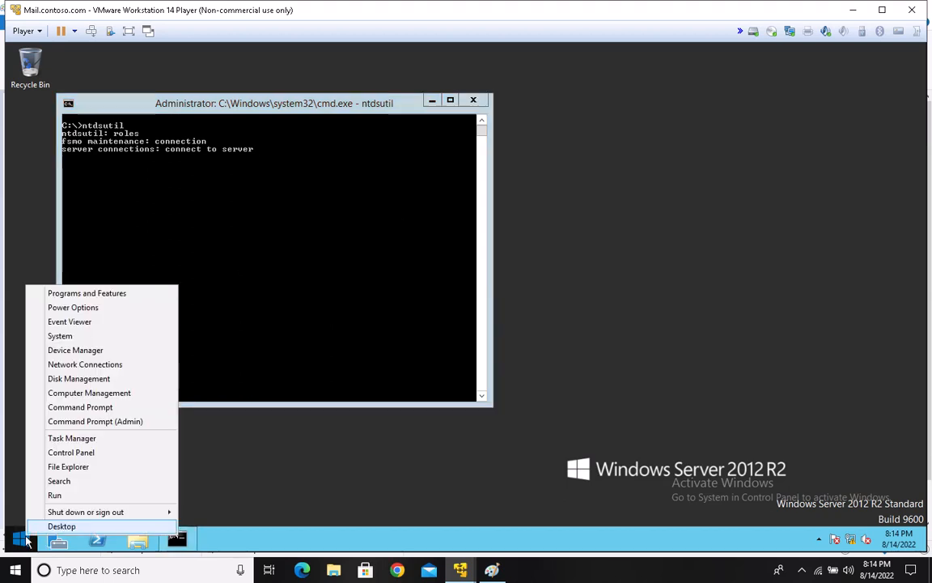
left_click(56, 494)
type("dsa")
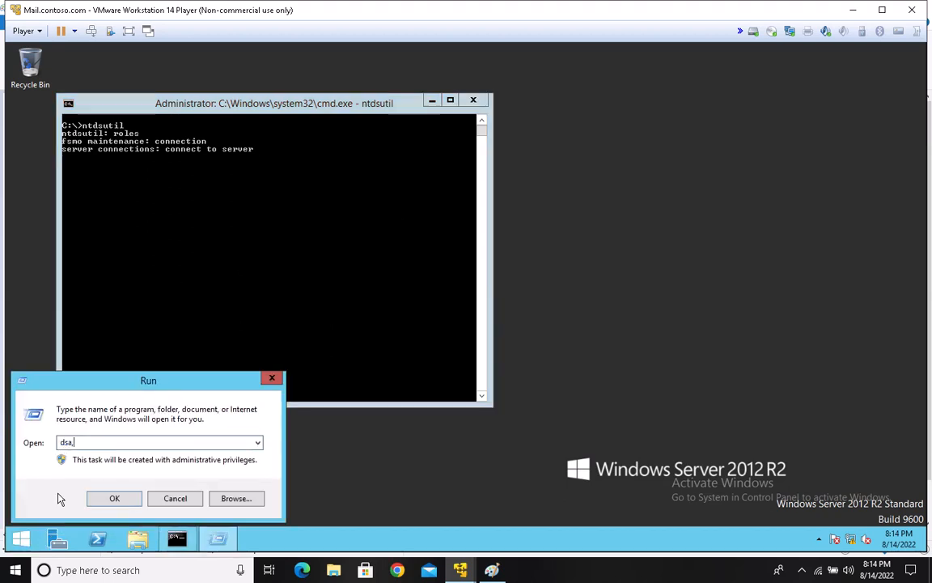
type(".msc")
key("Return")
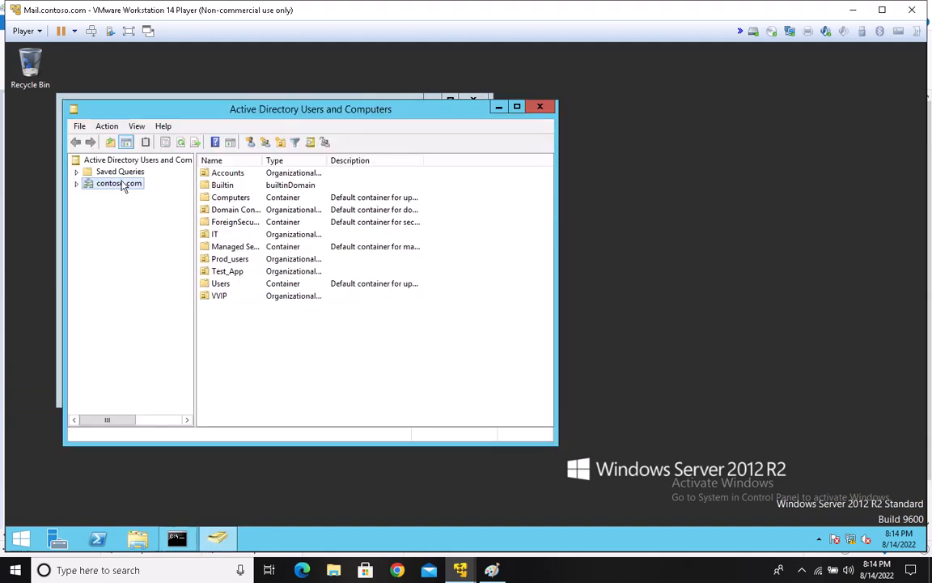
double_click(119, 184)
left_click(132, 231)
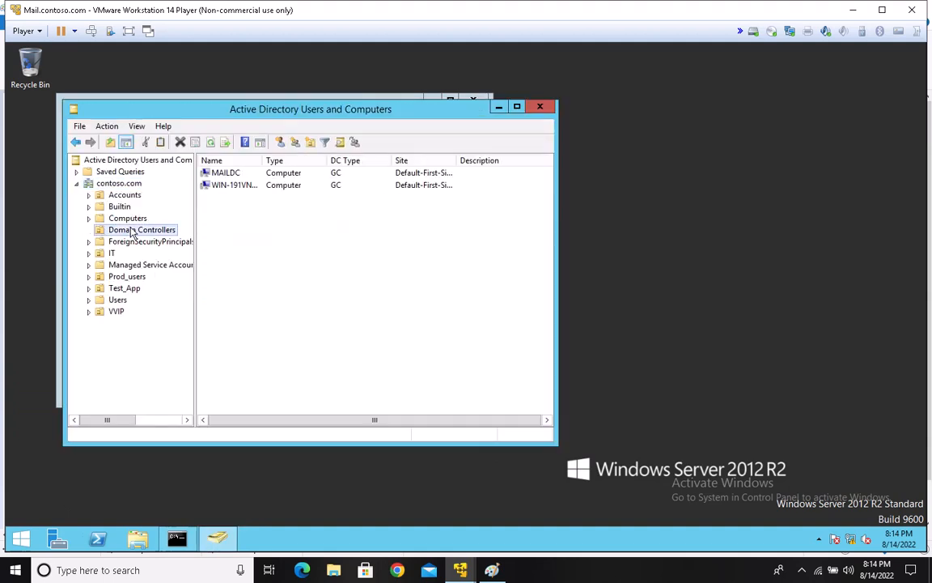
left_click_drag(262, 160, 439, 160)
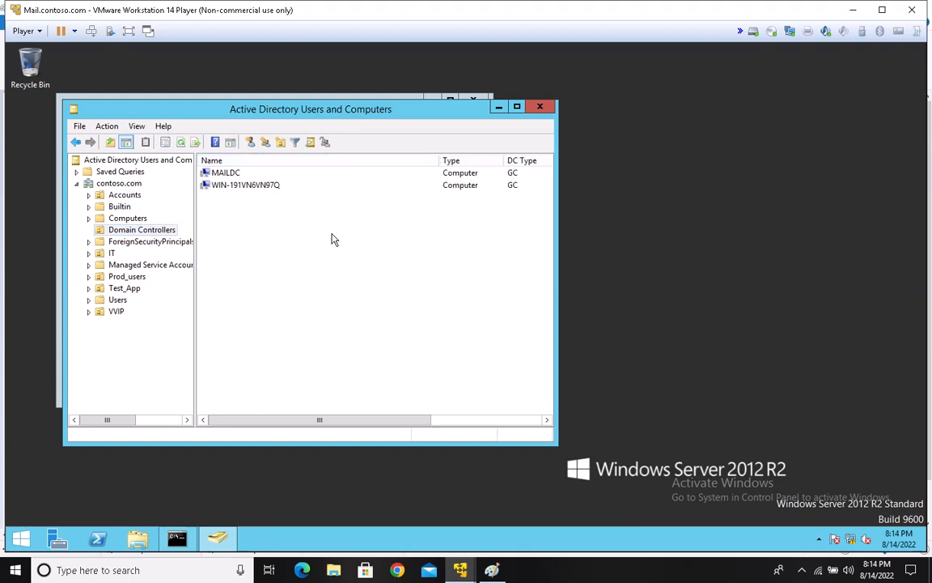
- Open the properties of the MAILDC domain controller and copy its DNS name
left_click(225, 187)
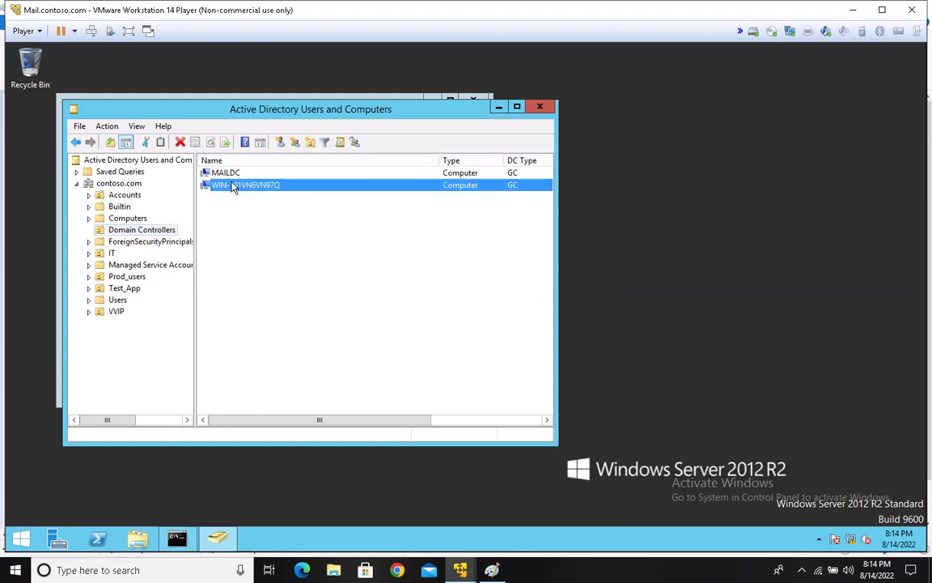
left_click(225, 175)
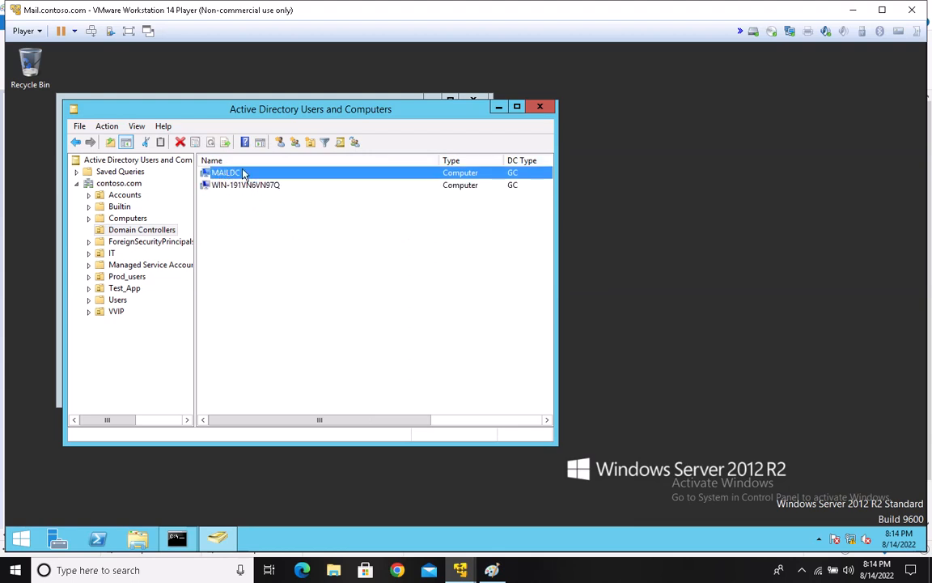
double_click(242, 173)
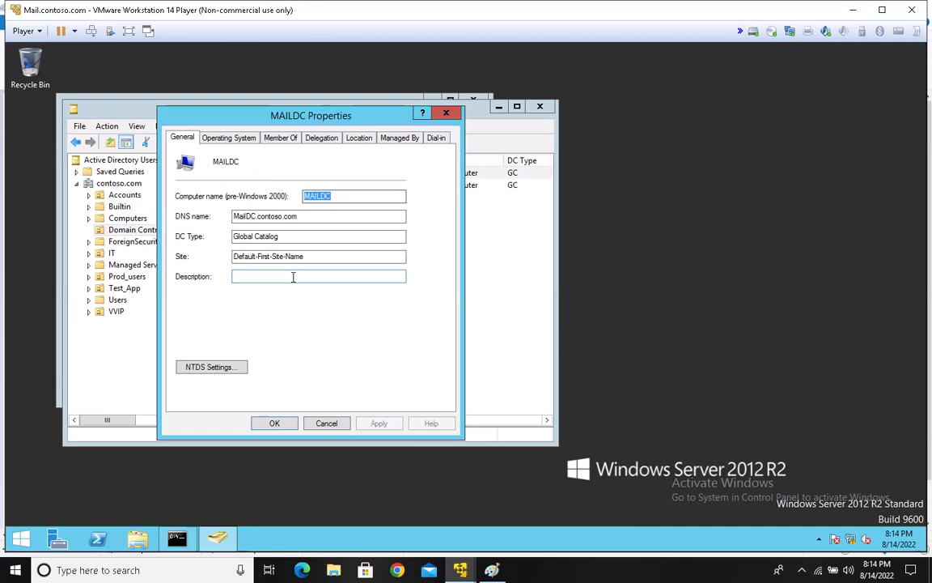
double_click(291, 215)
key("cmd+c")
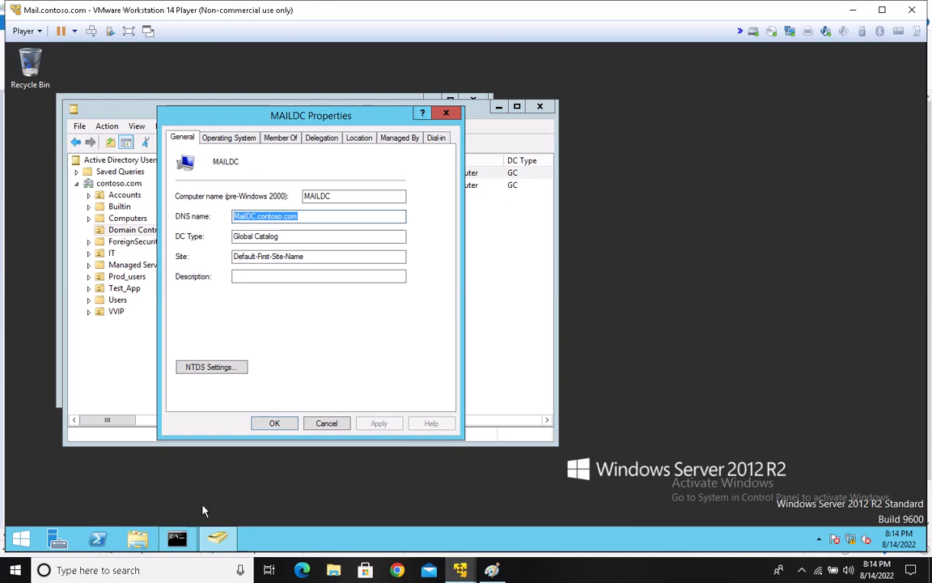
- Complete the ntdsutil connect command with MailDC.contoso.com, run it, and return to fsmo maintenance with q
key("alt+Tab")
right_click(300, 223)
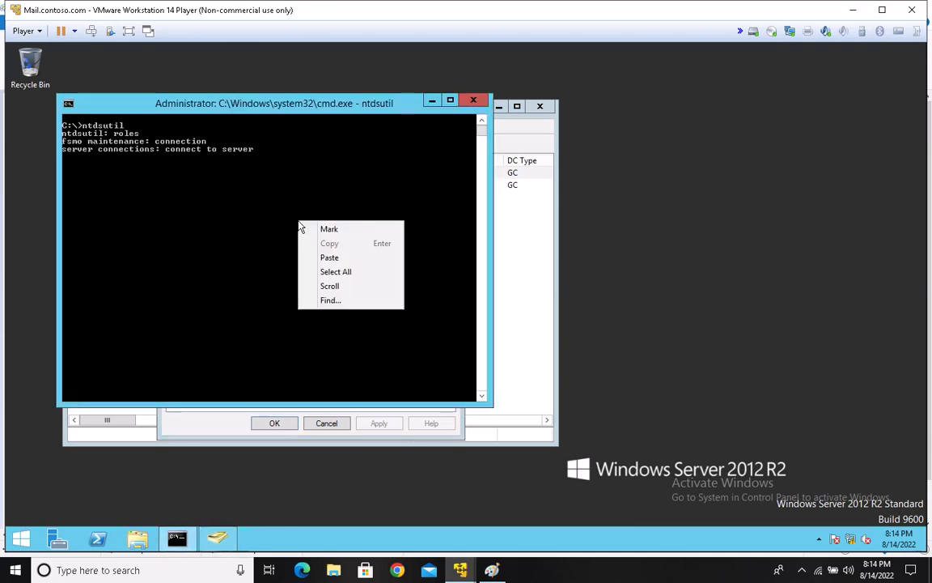
left_click(328, 261)
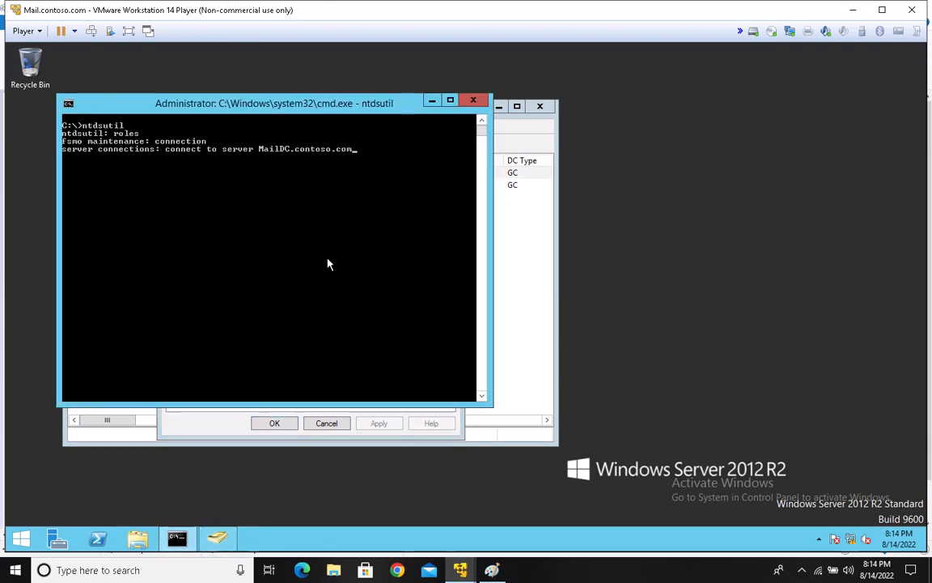
key("Return")
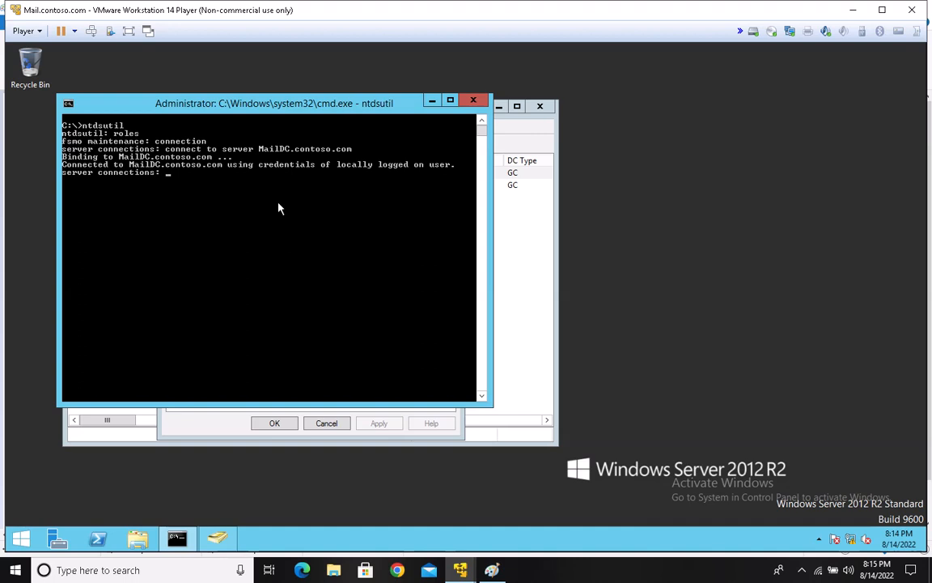
type("q")
key("Return")
- Try to transfer the schema master role with the command tranfer schema master
type("tranfer")
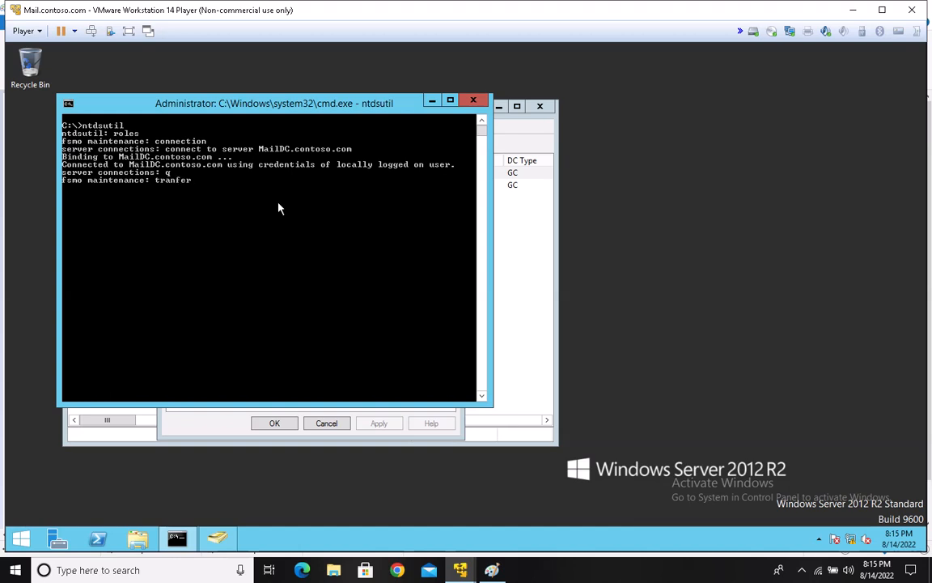
type(" schema ma")
type("ter")
key("BackSpace")
key("BackSpace")
key("BackSpace")
type("s")
key("Return")
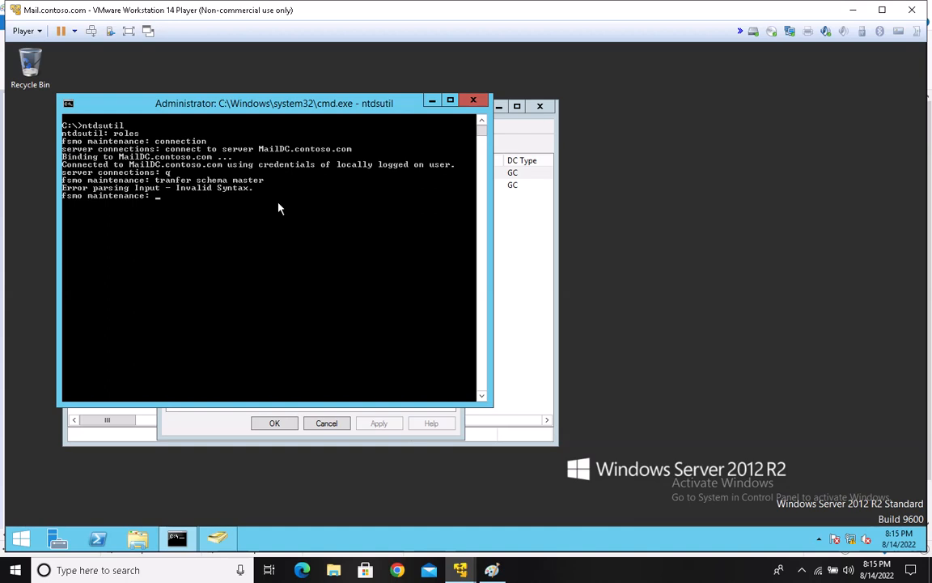
- Retry the schema master transfer with the command respelled as tranfar schema master
key("Up")
key("Left")
key("Left")
key("Left")
key("Left")
key("Left")
key("Left")
key("Left")
key("Left")
key("BackSpace")
type("a")
key("Return")
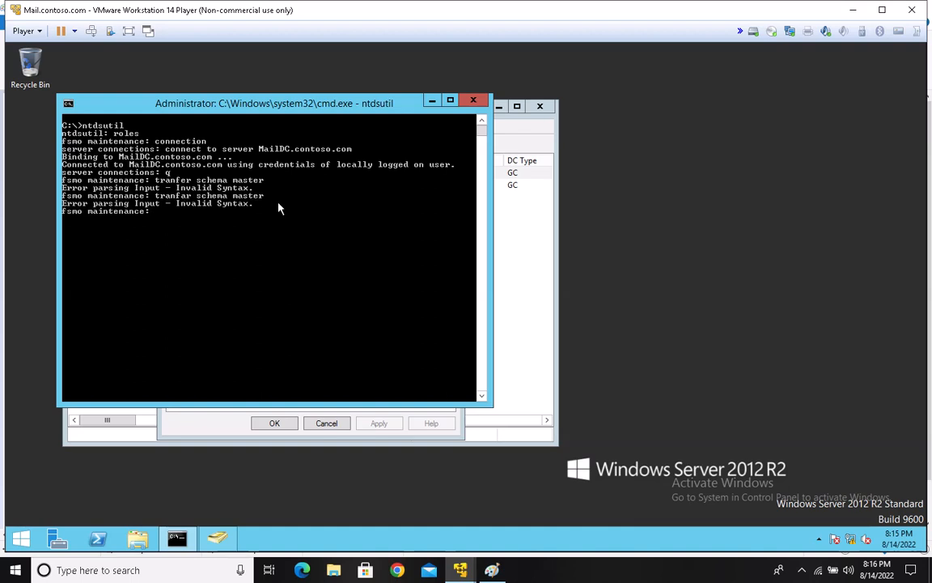
- Replace the recalled command with transfer pdc, run it, and approve moving the Primary Domain Controller role to MailDC.contoso.com
key("Up")
key("BackSpace")
key("BackSpace")
key("BackSpace")
key("BackSpace")
key("BackSpace")
key("BackSpace")
key("BackSpace")
key("BackSpace")
key("BackSpace")
key("BackSpace")
key("BackSpace")
key("BackSpace")
key("BackSpace")
key("BackSpace")
key("BackSpace")
key("BackSpace")
key("BackSpace")
key("BackSpace")
key("BackSpace")
key("BackSpace")
key("BackSpace")
type("ansfer pdc")
key("Return")
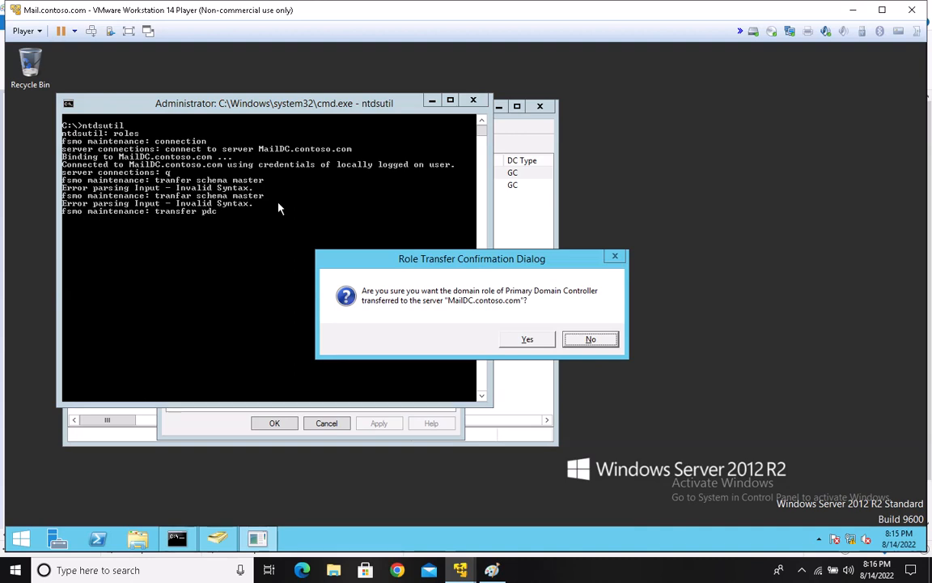
key("Left")
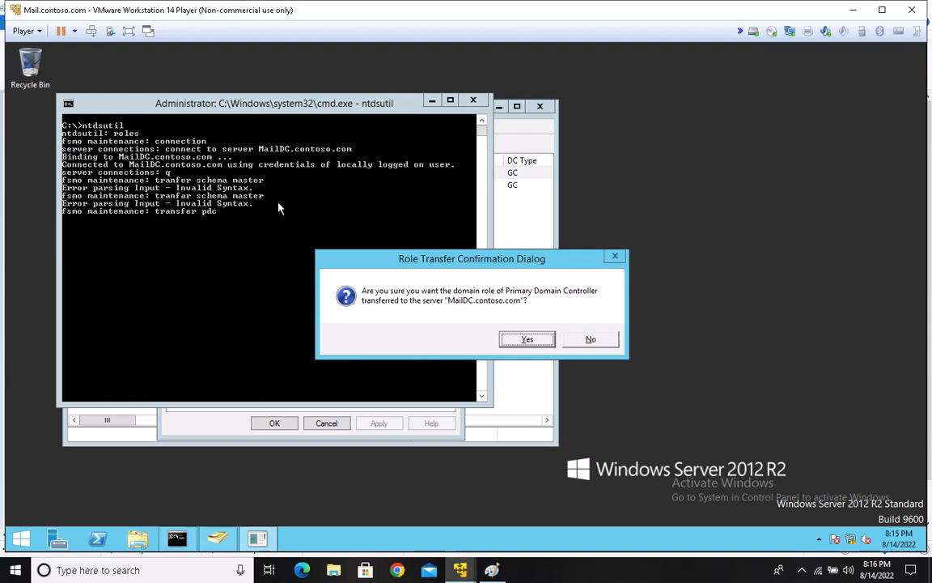
key("Return")
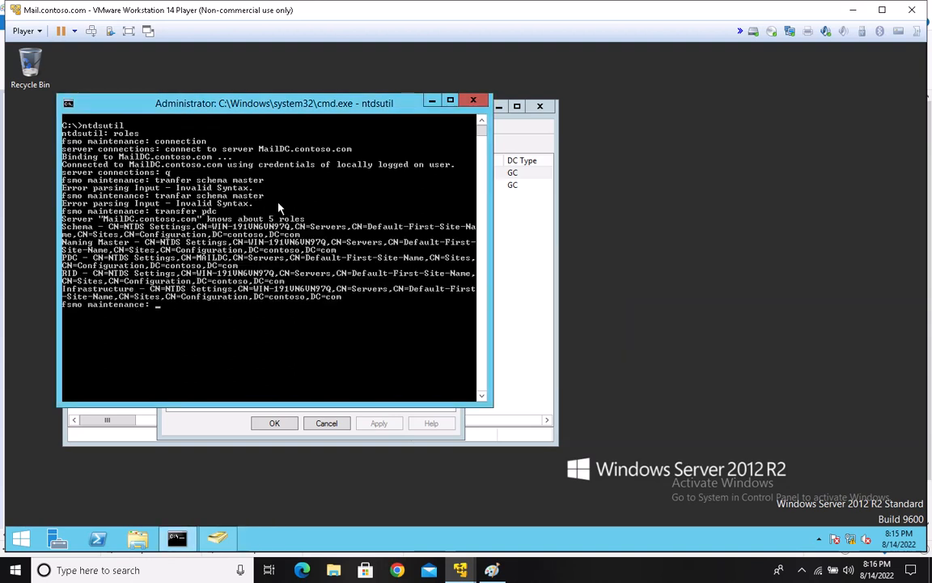
- Run transfer schema master and approve moving the Schema Master role to MailDC.contoso.com
key("Up")
key("BackSpace")
key("BackSpace")
key("BackSpace")
type("sfer schem")
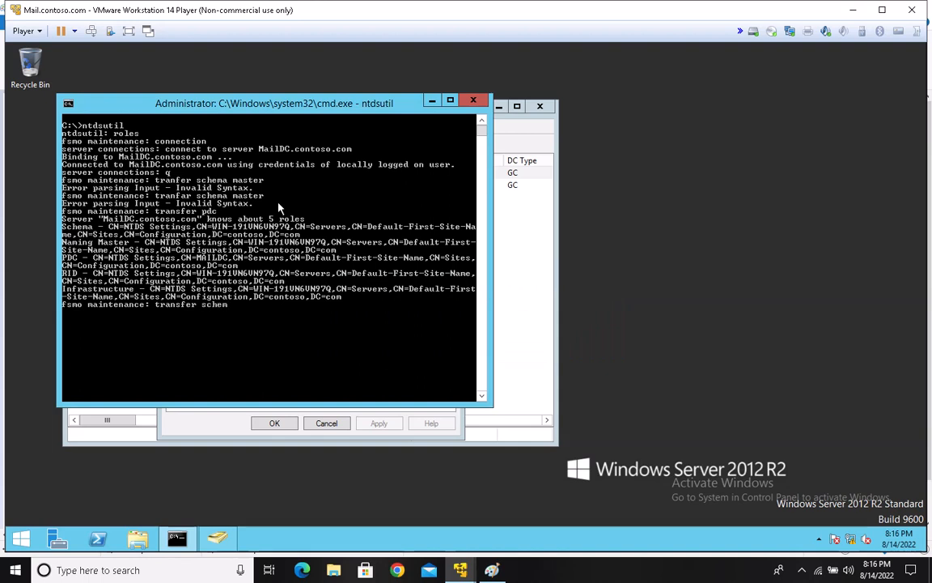
type("a master")
key("Return")
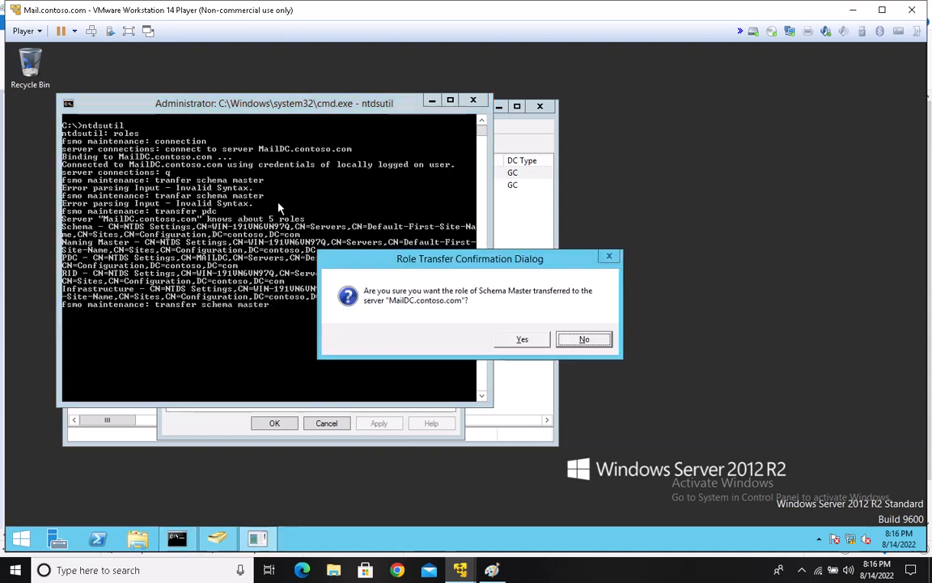
key("Left")
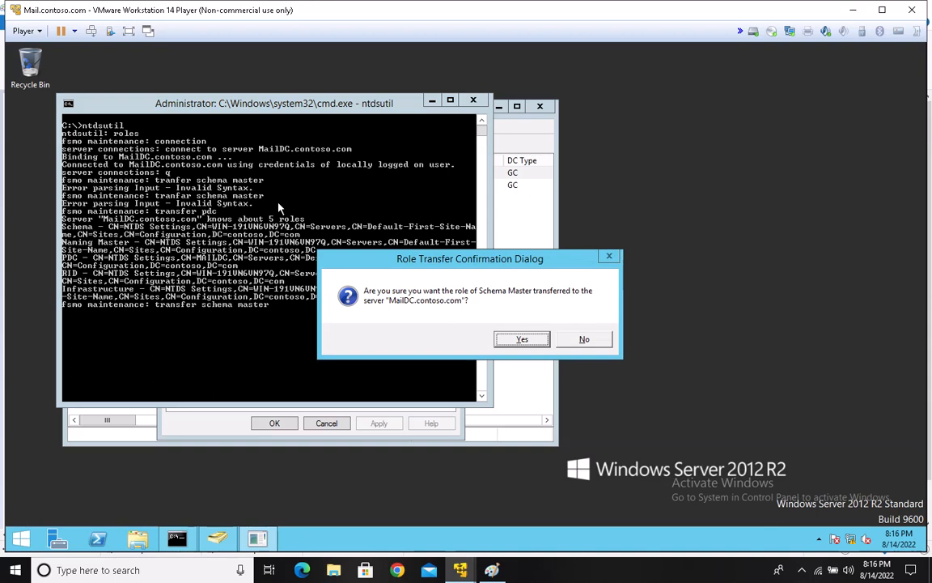
left_click_drag(422, 261, 500, 185)
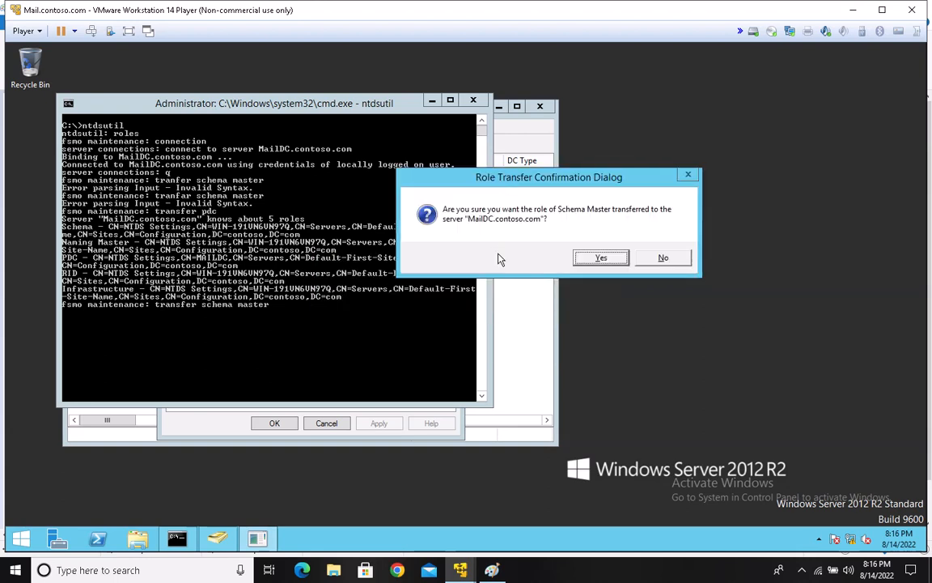
key("Return")
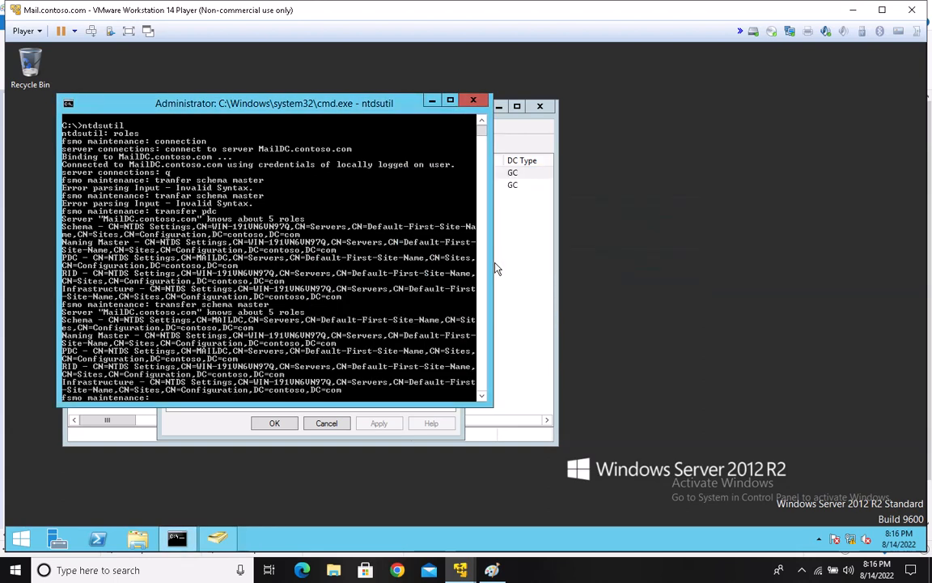
- Review the ntdsutil output, marking the connect to server command and its binding line, down to the role holder list
scroll(233, 231, "down", 1)
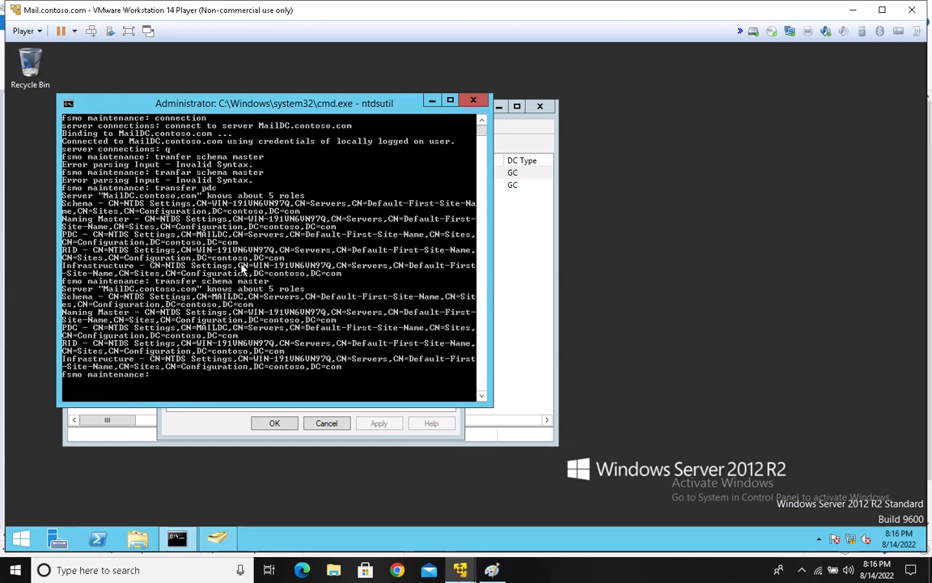
scroll(256, 272, "up", 1)
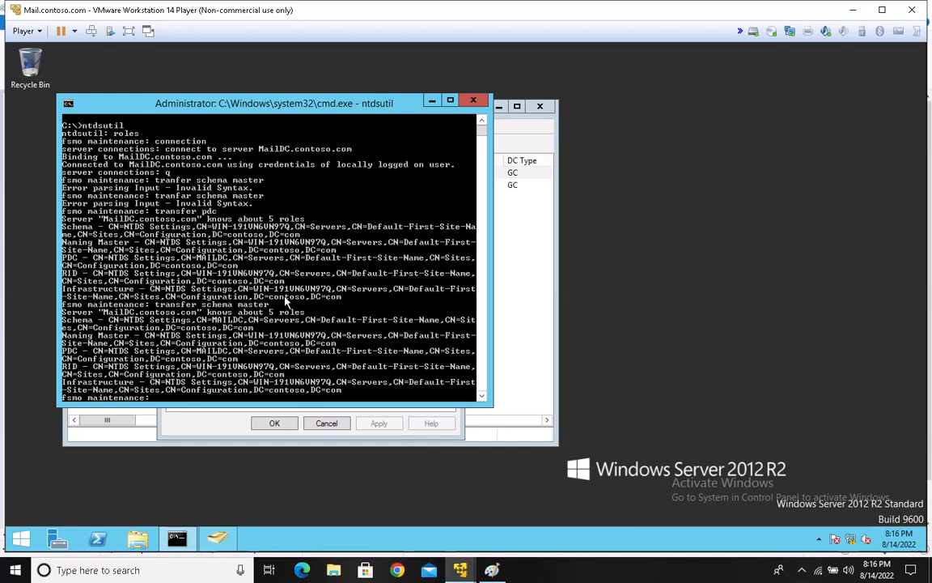
right_click(243, 161)
left_click(270, 164)
left_click(72, 148)
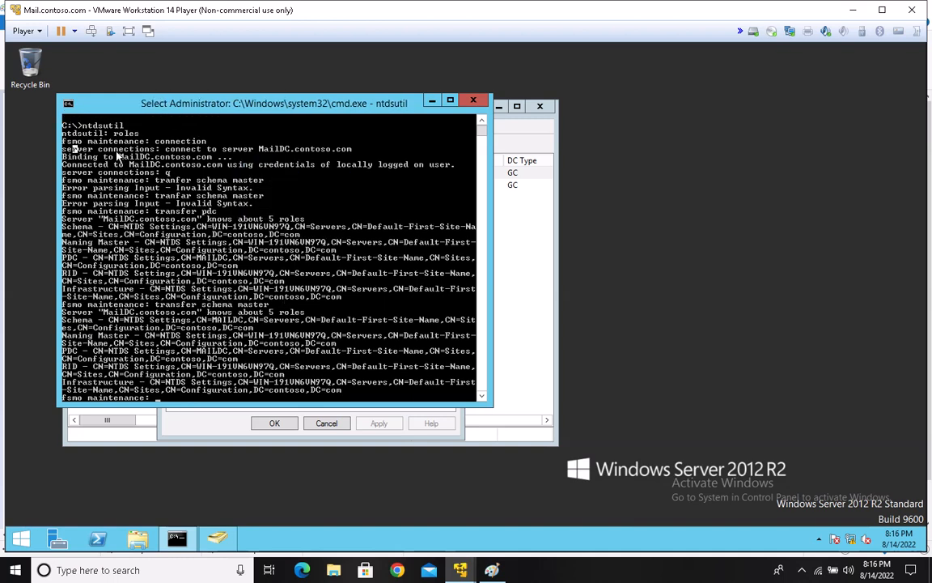
left_click_drag(72, 148, 357, 156)
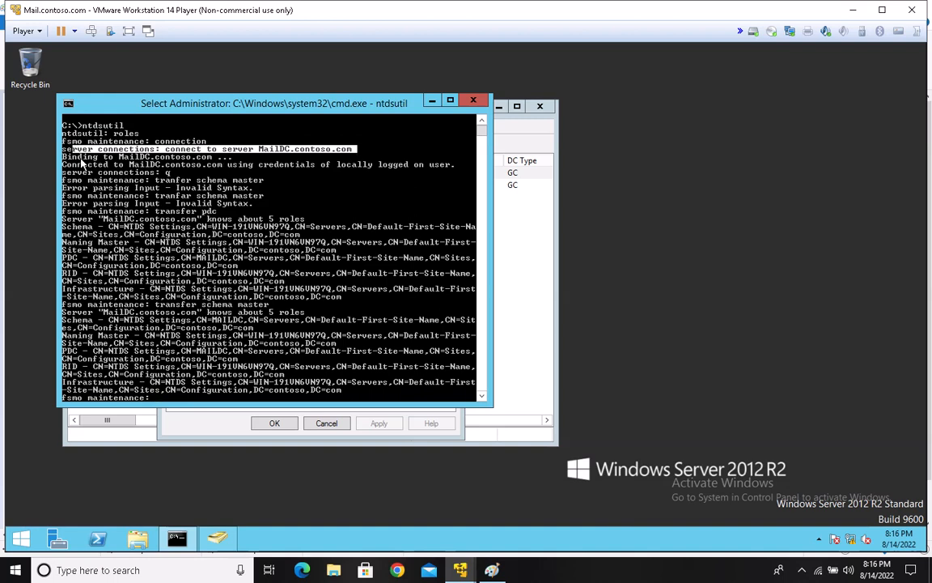
left_click(74, 156)
left_click_drag(74, 156, 361, 156)
scroll(377, 281, "down", 6)
- Quit fsmo maintenance and ntdsutil, returning to the C:\ prompt, and clear the console with cls
type("q")
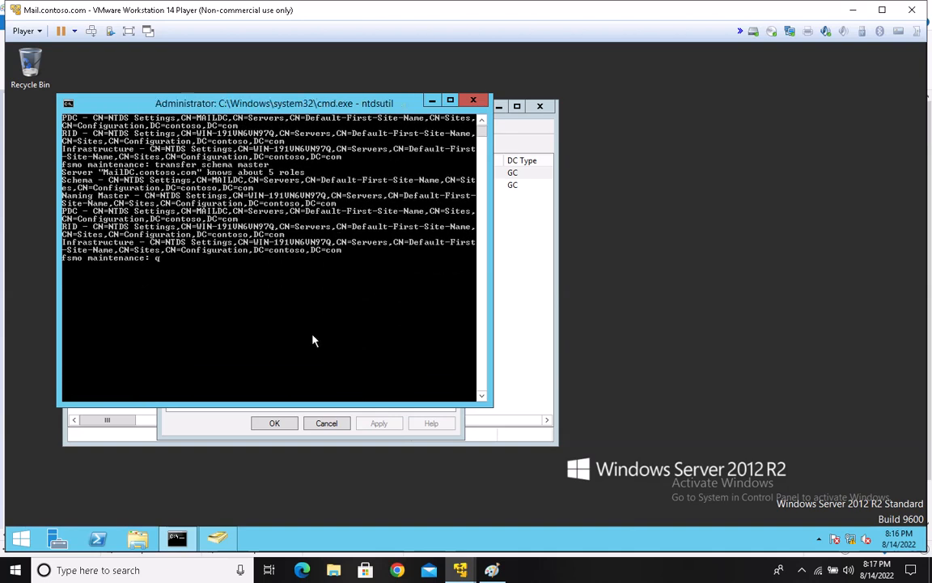
key("Return")
type("q")
key("Return")
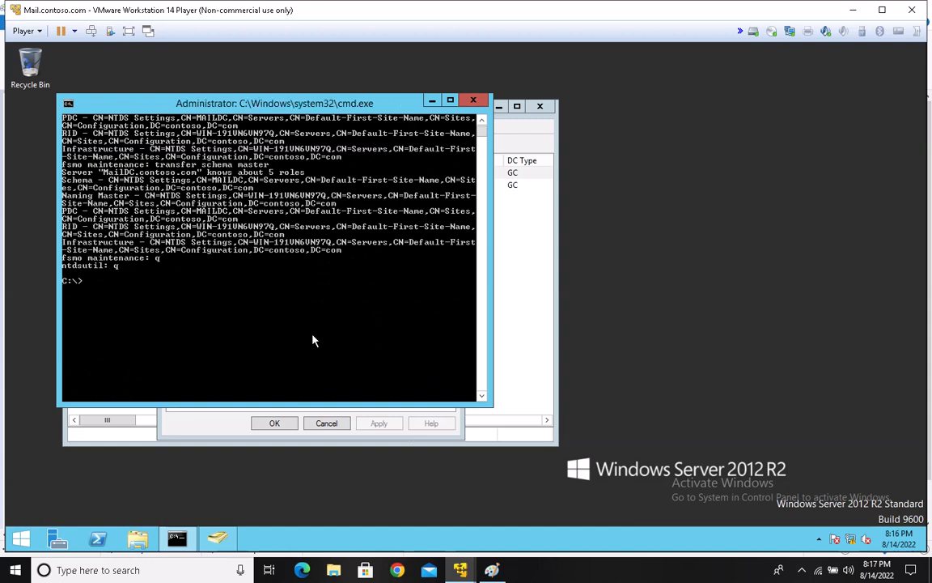
type("cls")
key("Return")
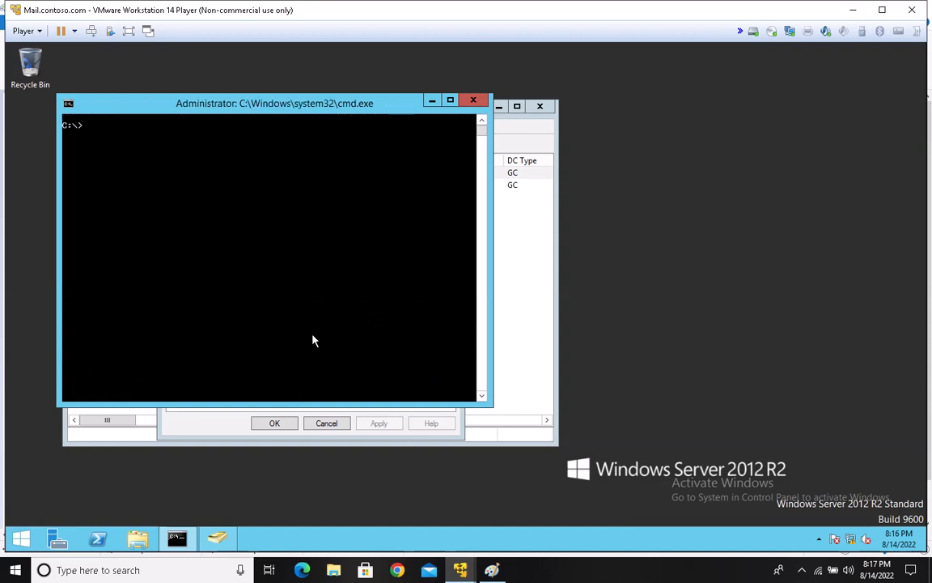
- Run netdom query fsmo to list the current role holders, and move the console window clear of the MAILDC properties
type("netdom query fsmo")
key("Return")
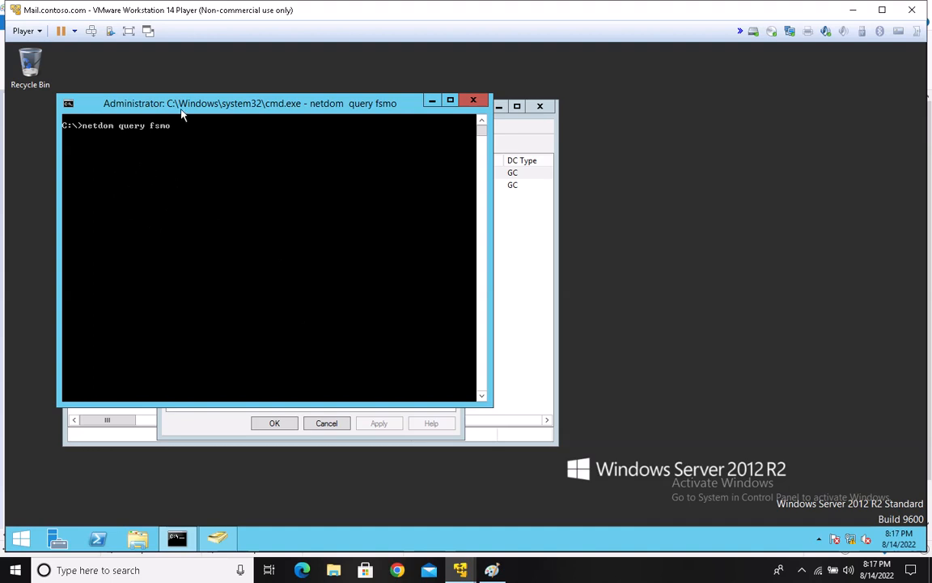
left_click_drag(182, 114, 379, 109)
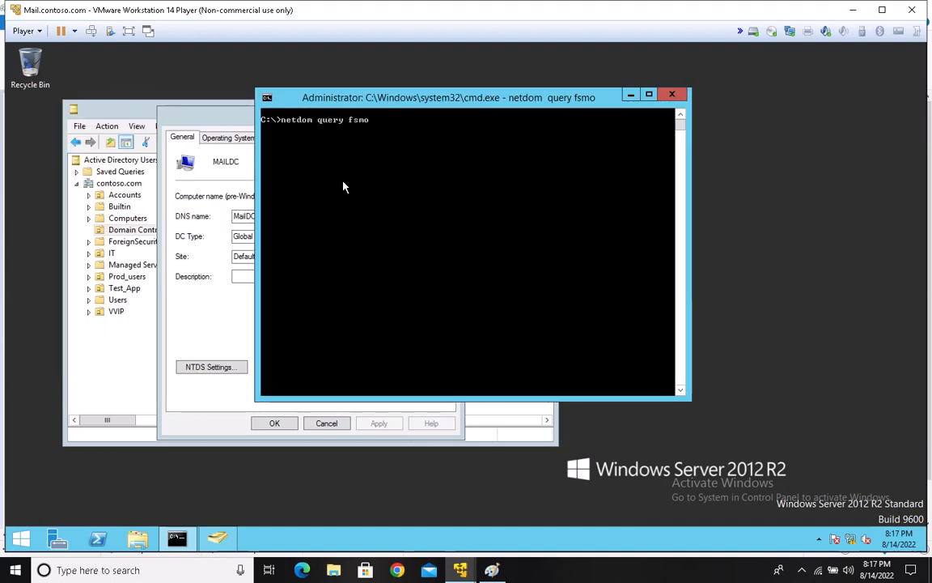
- Mark the role holder lines one after another in the netdom output, from Schema master down to Infrastructure master, to review each holder
right_click(442, 165)
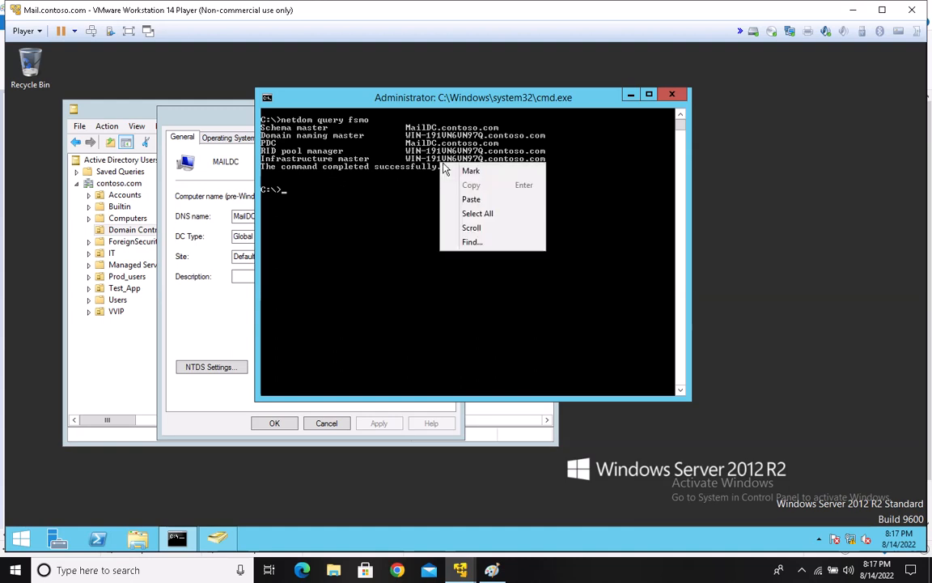
left_click(467, 170)
left_click(263, 130)
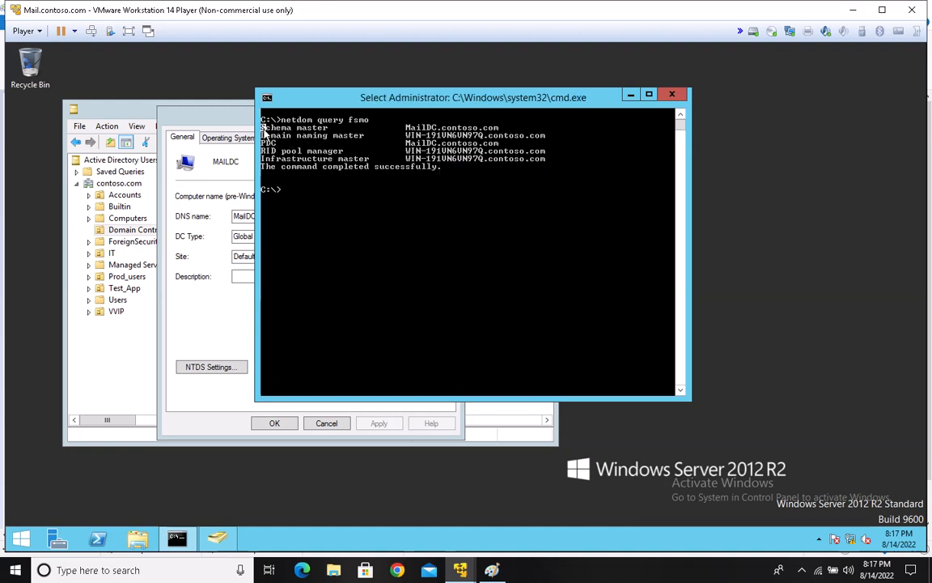
left_click_drag(264, 130, 525, 128)
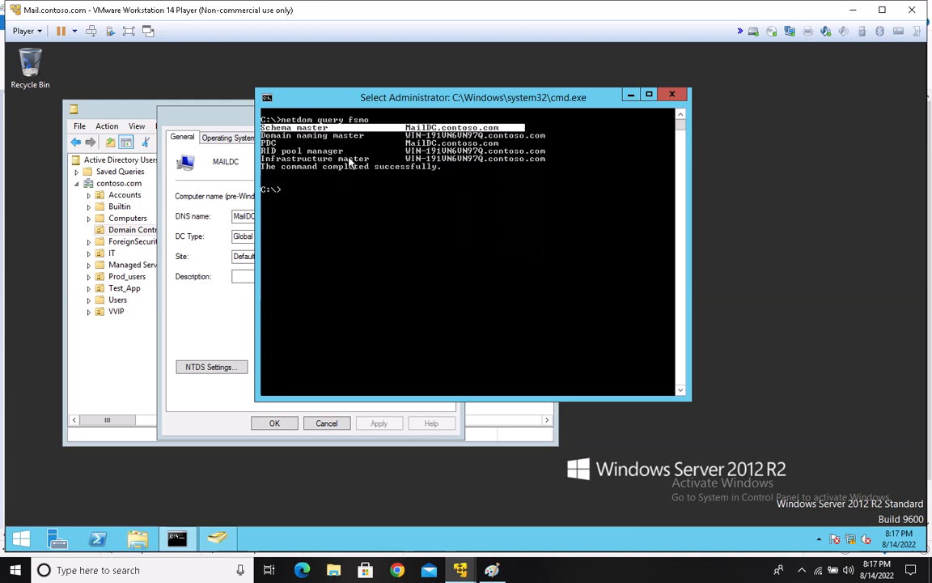
left_click_drag(261, 134, 550, 138)
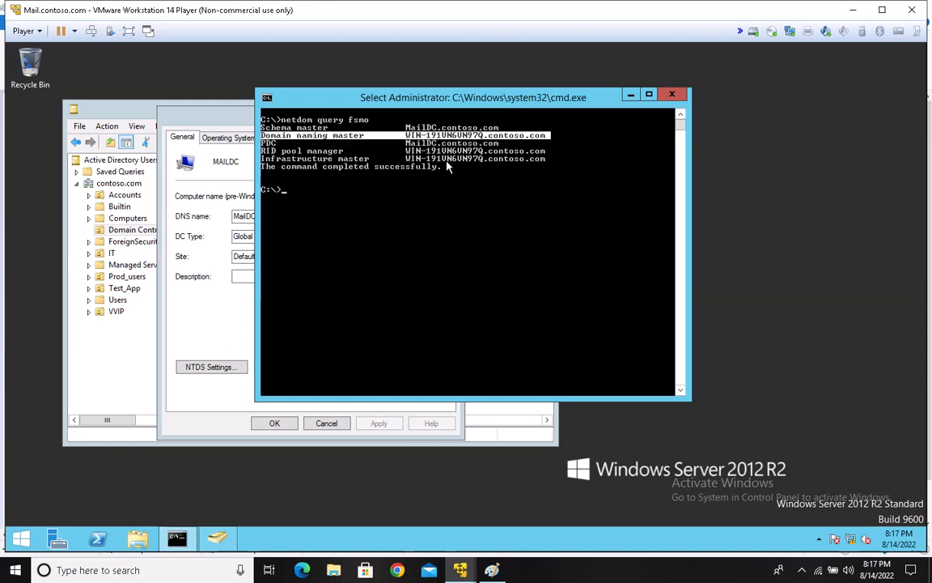
left_click_drag(261, 143, 506, 151)
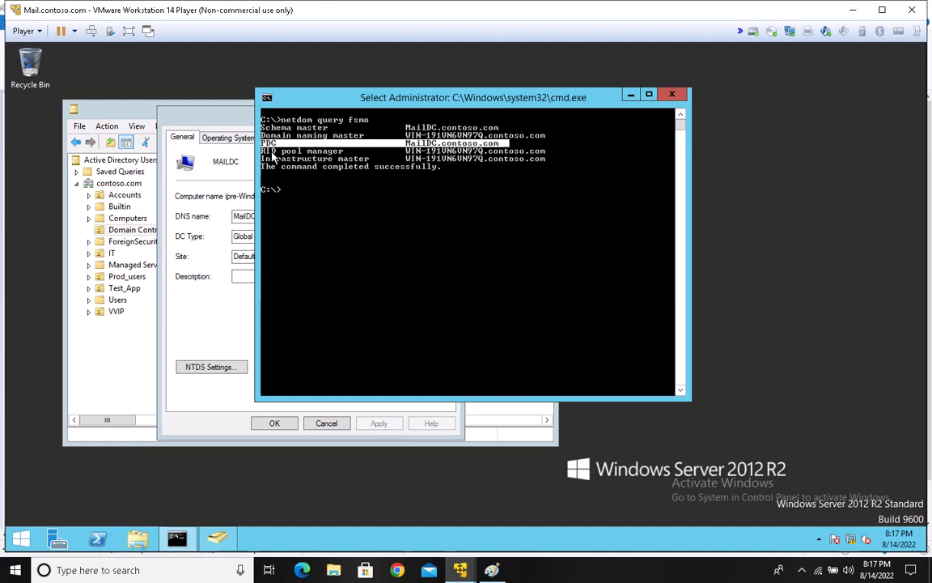
left_click_drag(261, 151, 548, 157)
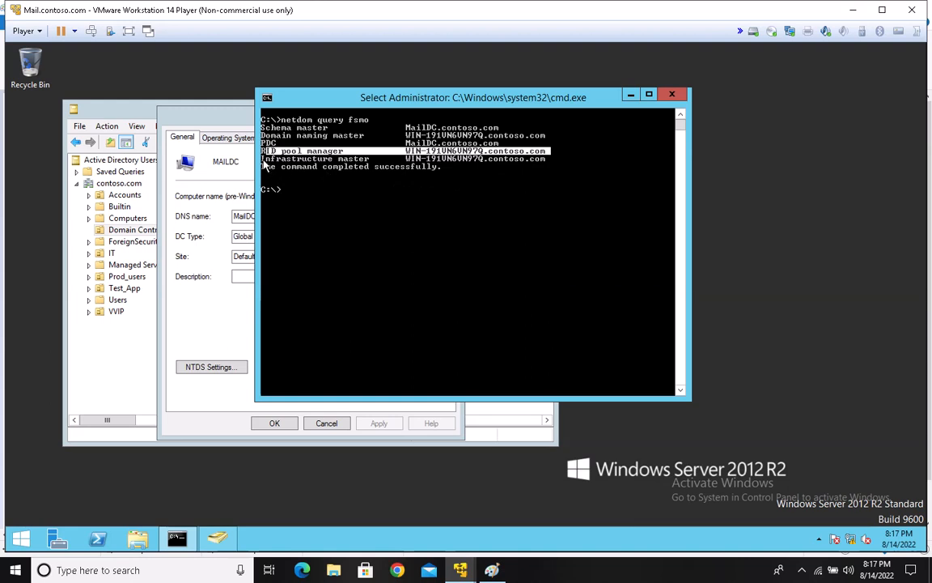
left_click_drag(263, 160, 370, 162)
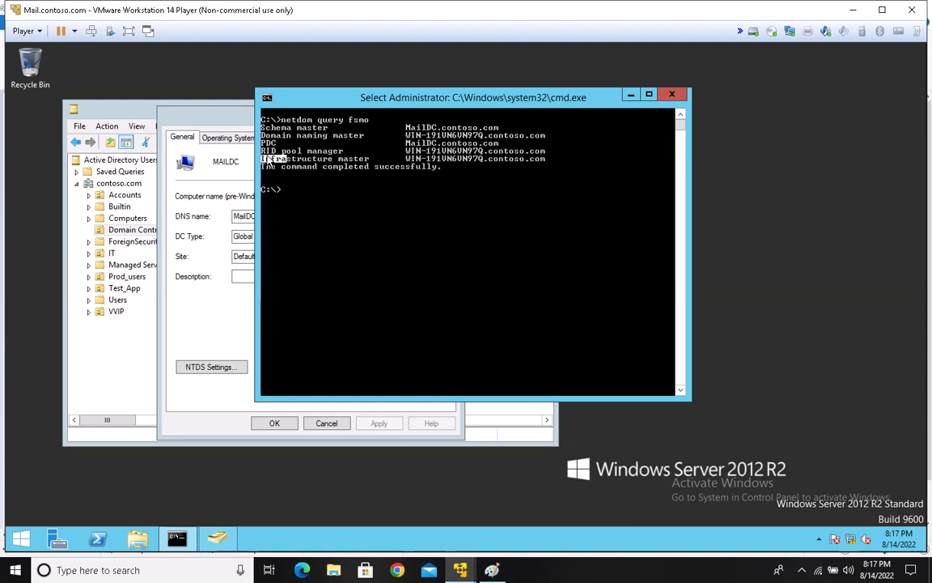
left_click_drag(261, 148, 561, 161)
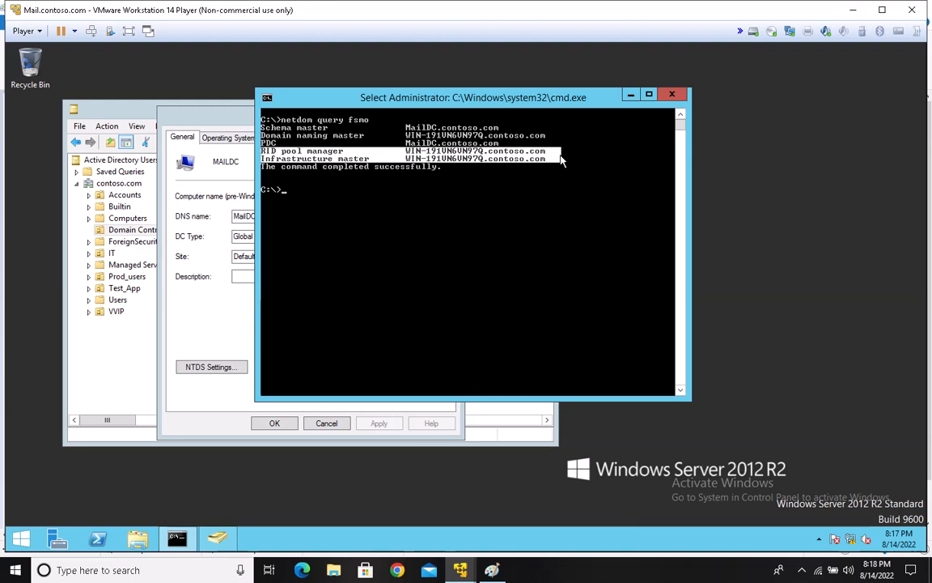
left_click(526, 232)
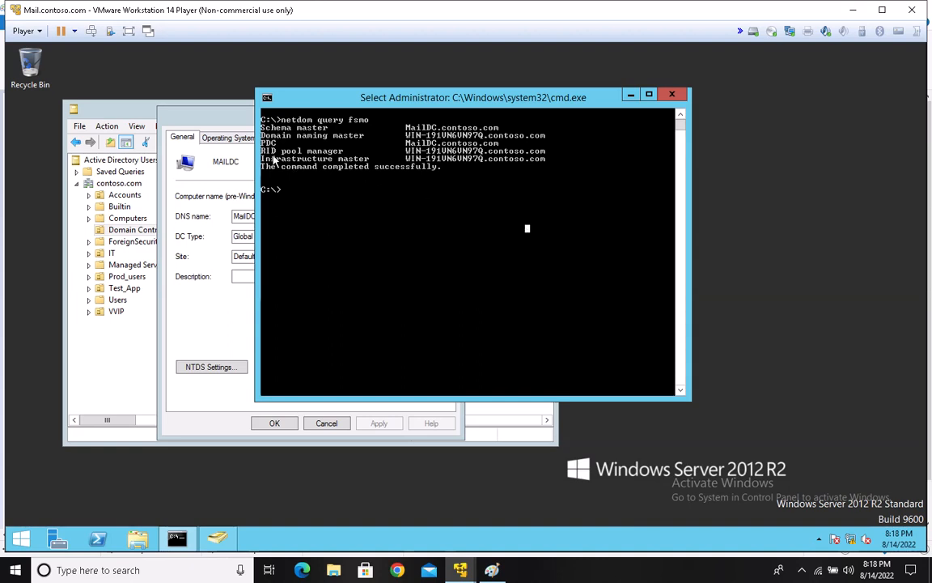
- Mark the whole netdom query fsmo output as a block to review the complete role distribution
left_click_drag(263, 121, 618, 178)
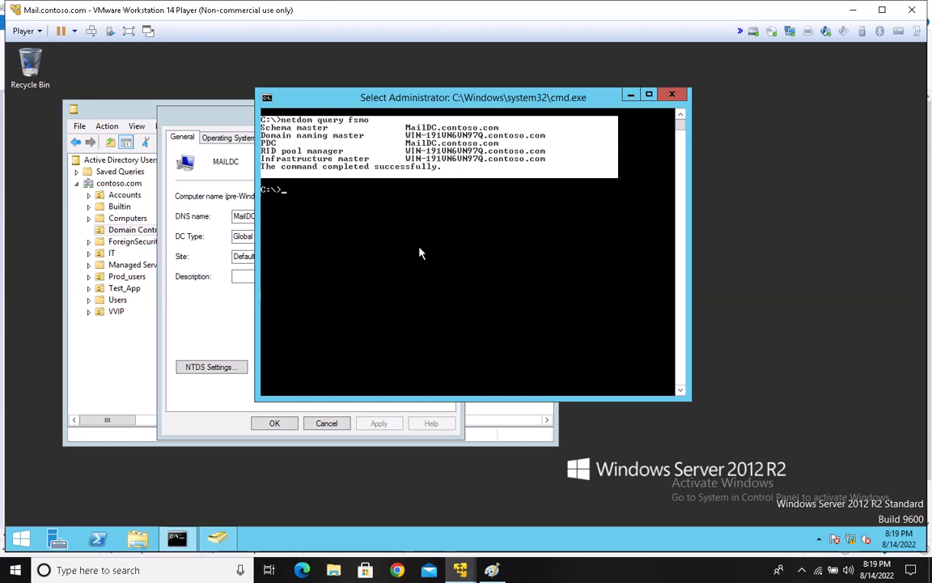
left_click(547, 208)
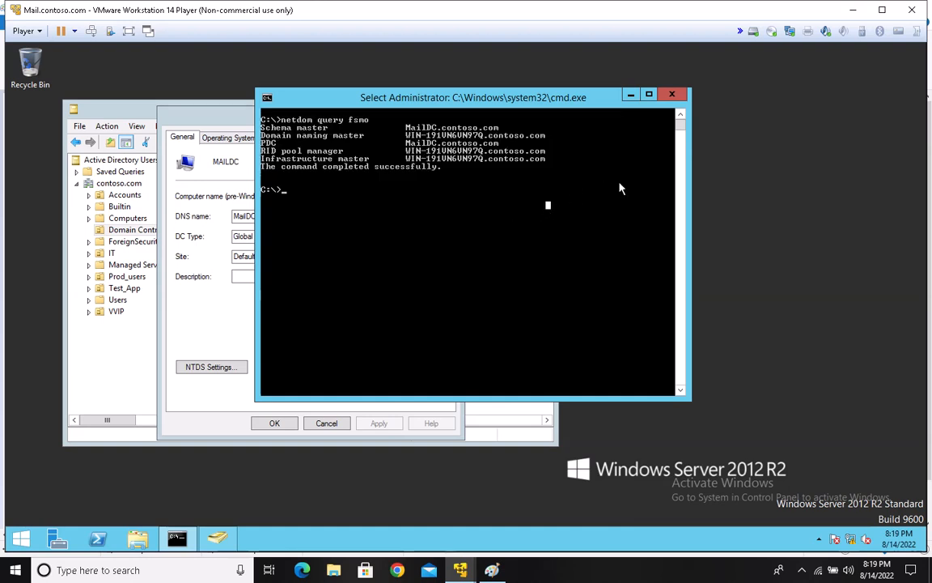
left_click_drag(635, 183, 263, 123)
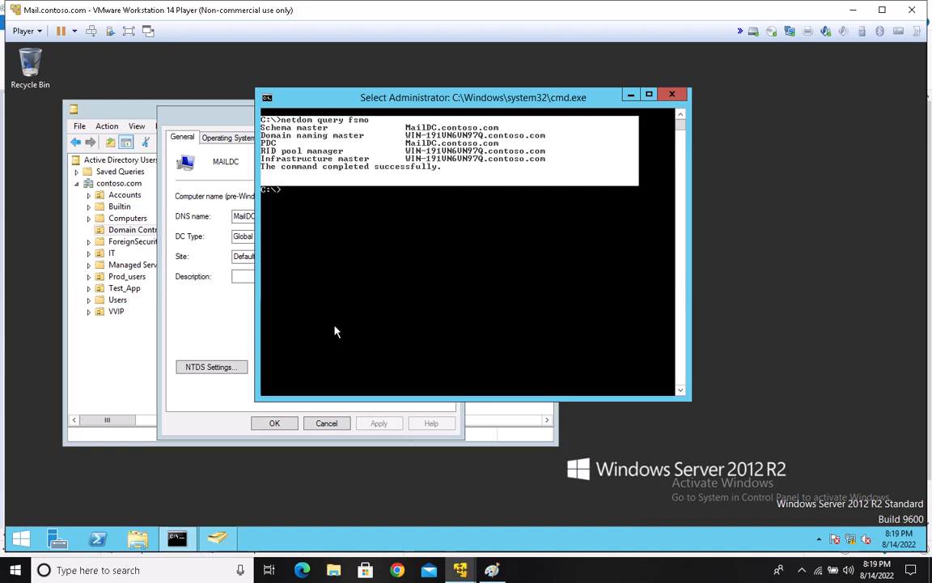
left_click(802, 570)
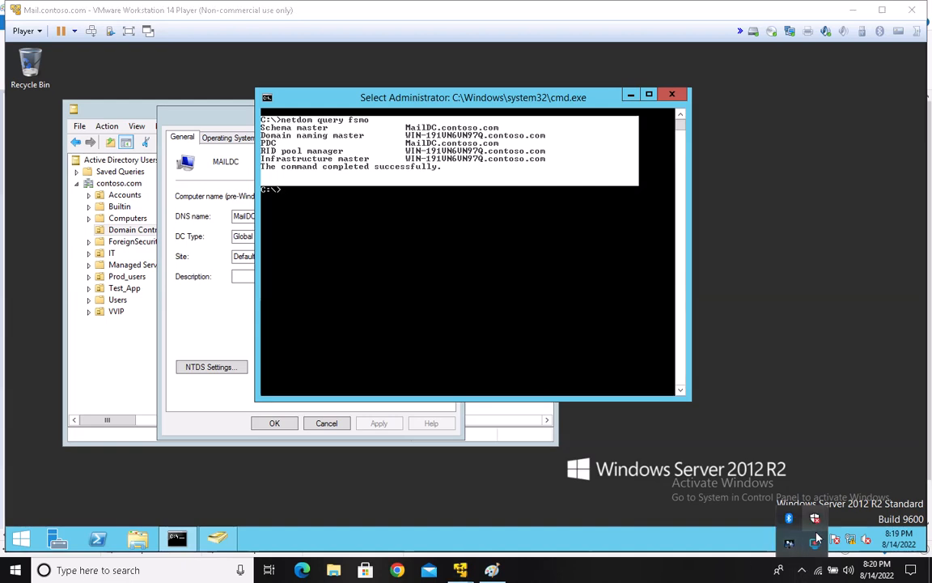